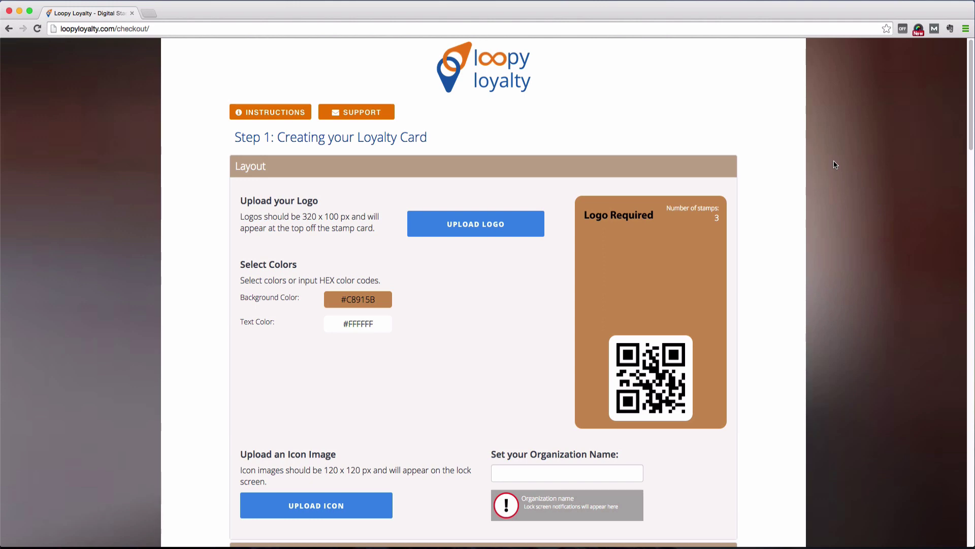
# Step: Upload abba-java-logo.png from the Logos folder as the card logo
pyautogui.scroll(-10, 835, 164)
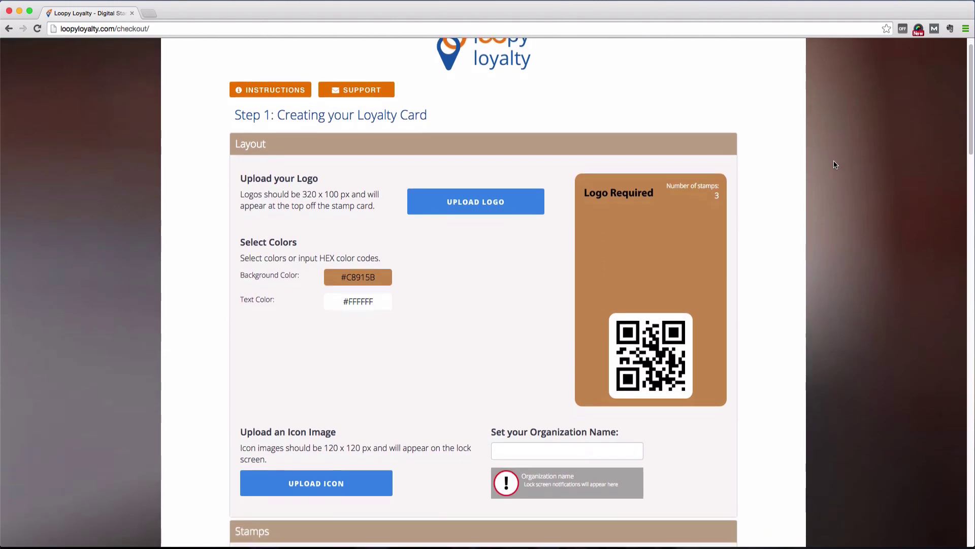
pyautogui.scroll(-9, 835, 165)
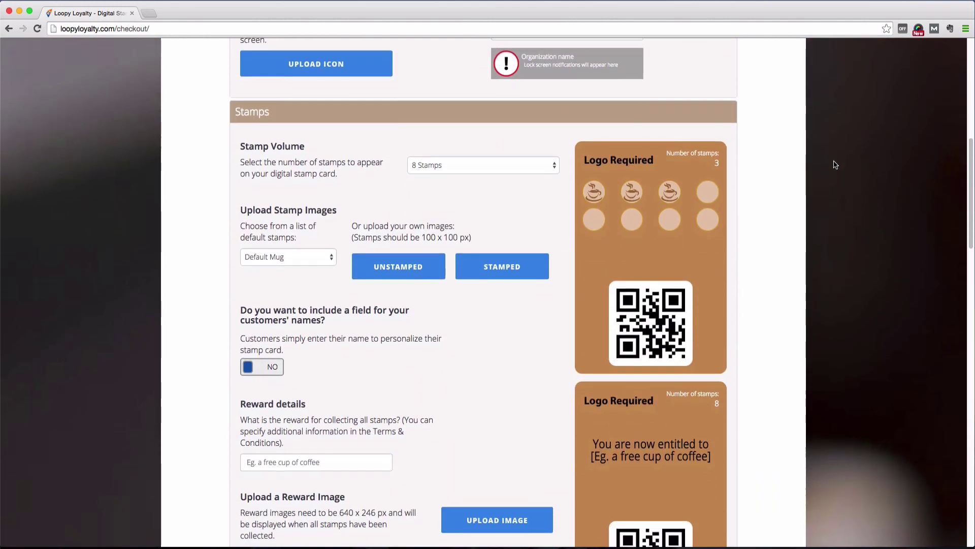
pyautogui.scroll(-10, 833, 161)
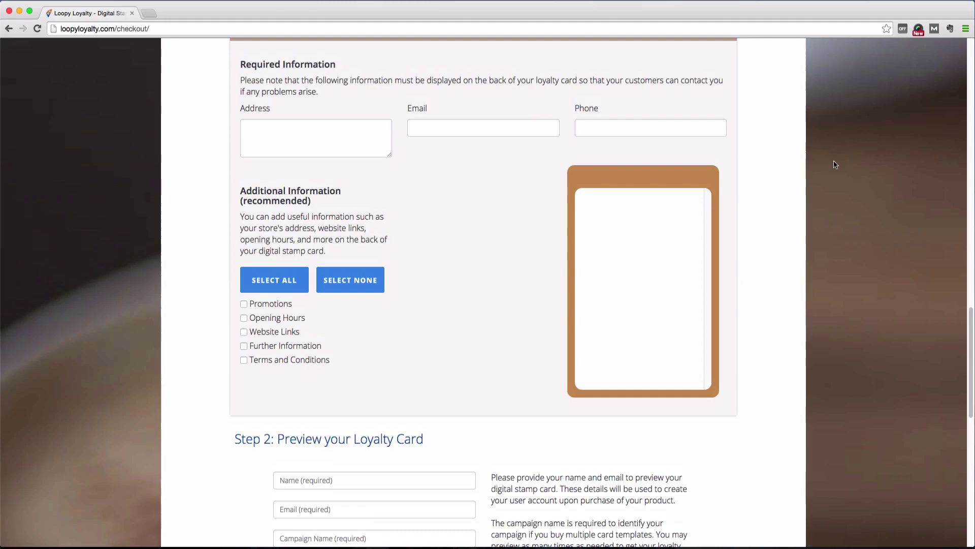
pyautogui.scroll(-5, 835, 164)
pyautogui.scroll(-5, 835, 165)
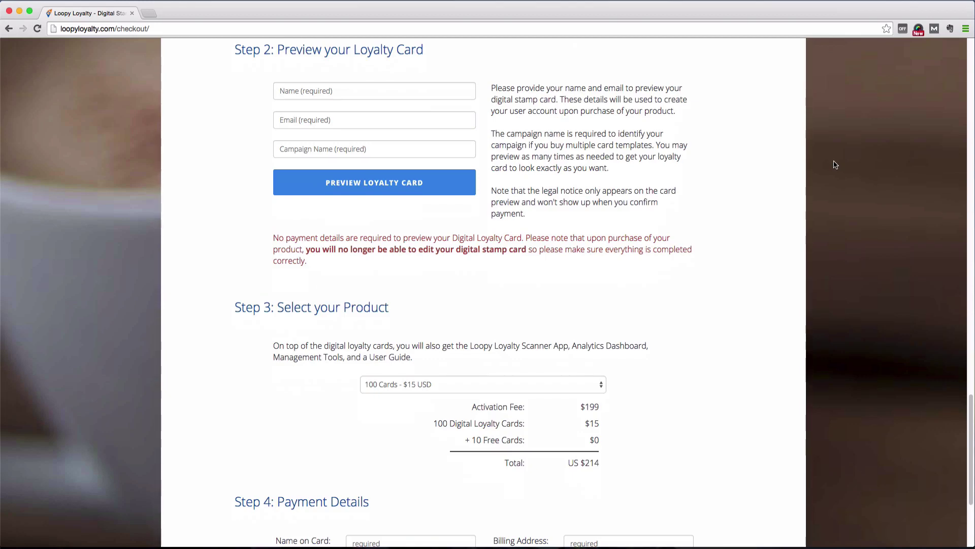
pyautogui.scroll(-3, 835, 165)
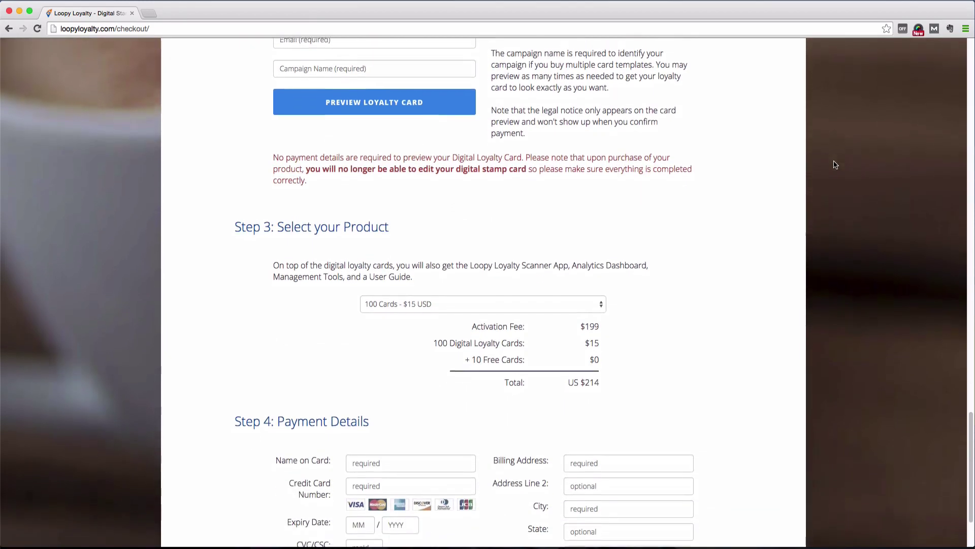
pyautogui.scroll(-3, 835, 165)
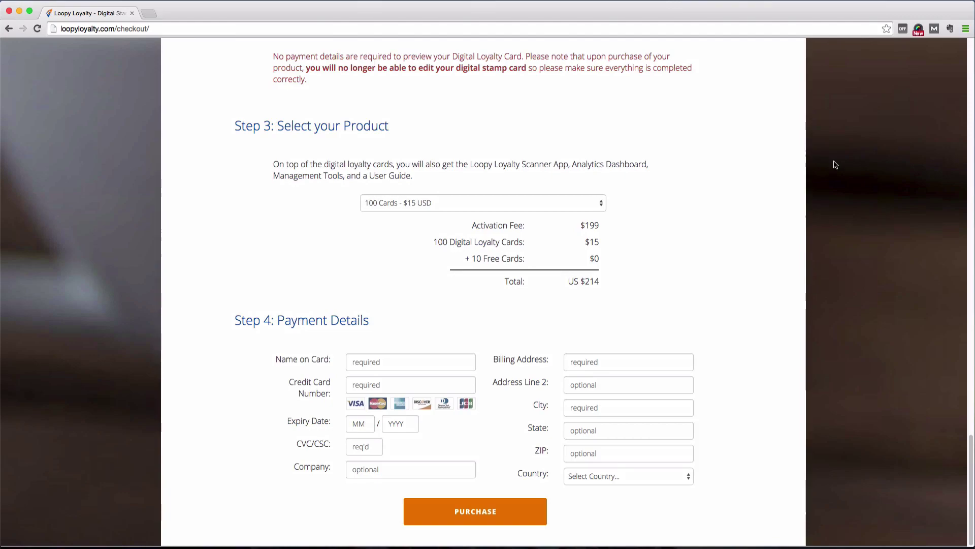
pyautogui.scroll(5, 835, 164)
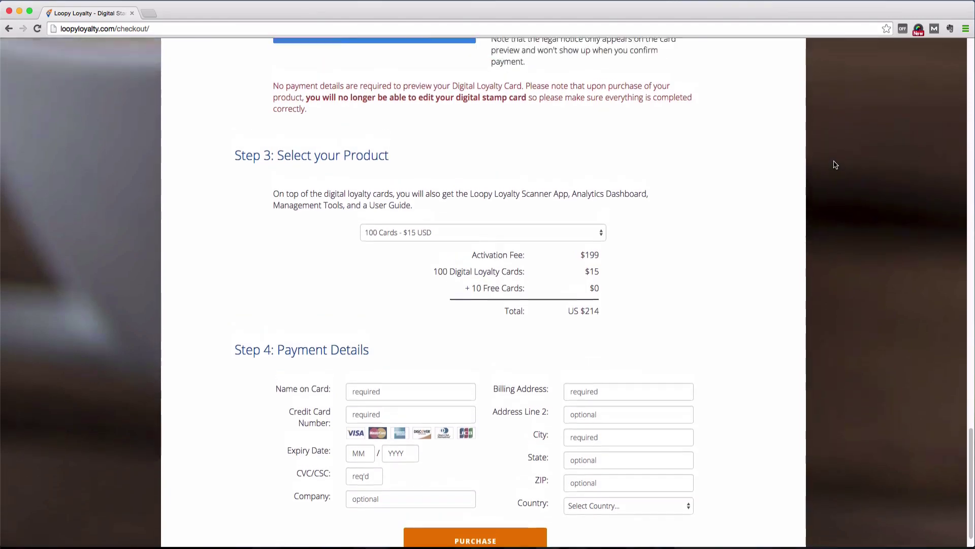
pyautogui.scroll(15, 835, 164)
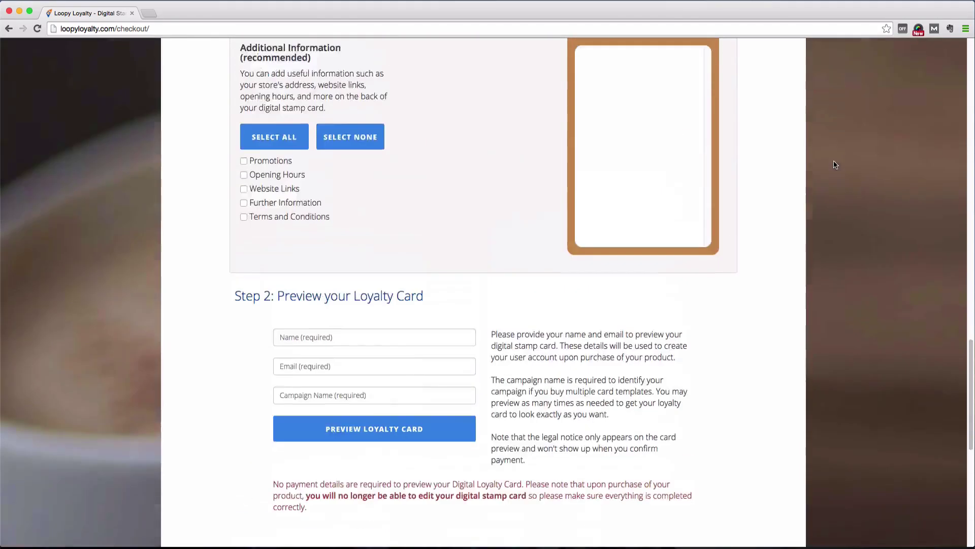
pyautogui.scroll(6, 835, 164)
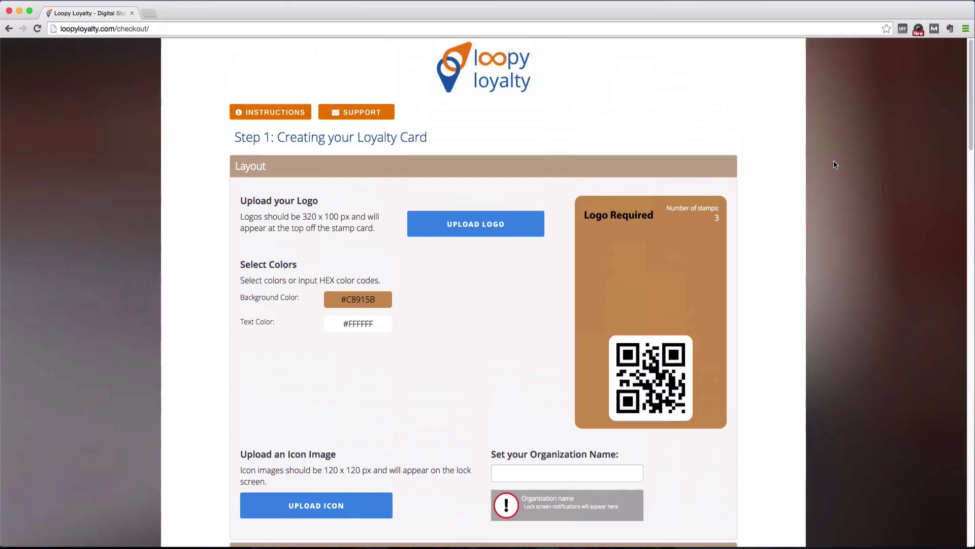
pyautogui.click(476, 236)
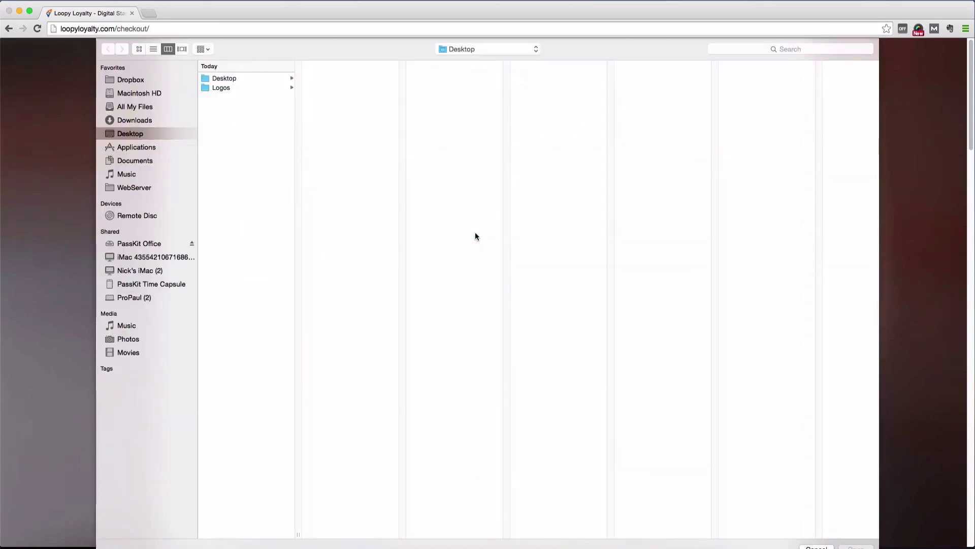
pyautogui.click(239, 87)
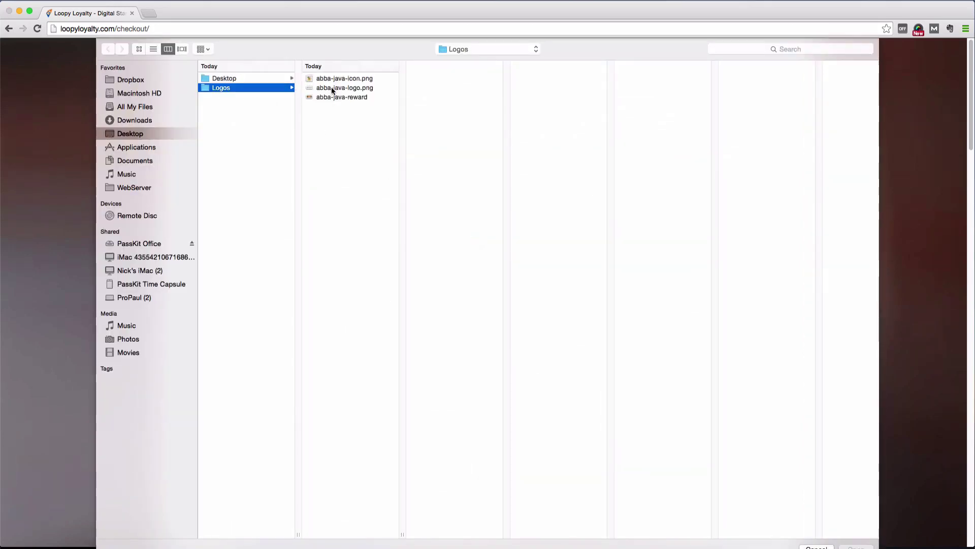
pyautogui.click(332, 88)
pyautogui.press('Return')
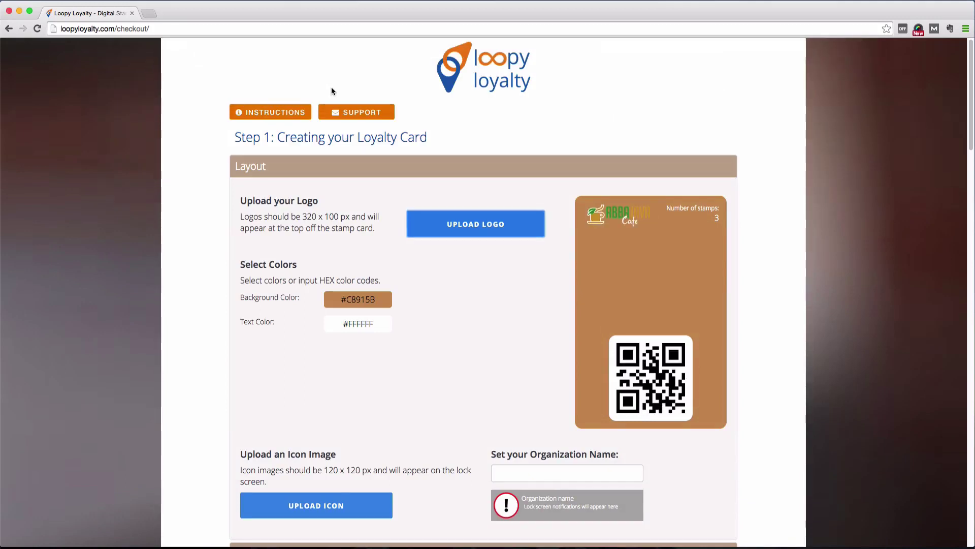
# Step: Set the card background to brown #916131 and select the text colour code for replacement
pyautogui.click(379, 303)
pyautogui.moveTo(370, 334)
pyautogui.mouseDown()
pyautogui.moveTo(362, 336)
pyautogui.moveTo(404, 335)
pyautogui.moveTo(348, 354)
pyautogui.mouseUp()
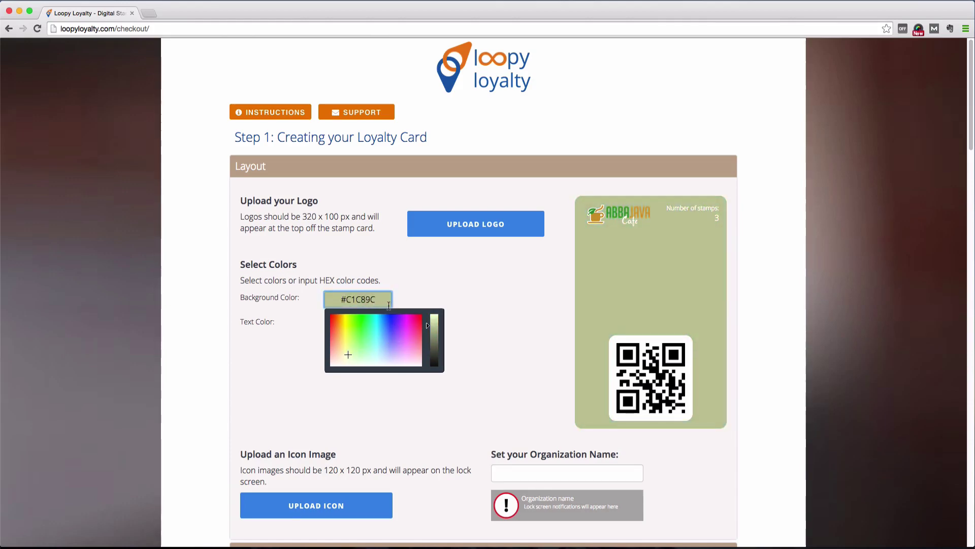
pyautogui.moveTo(389, 305); pyautogui.dragTo(360, 297)
pyautogui.write('#916131')
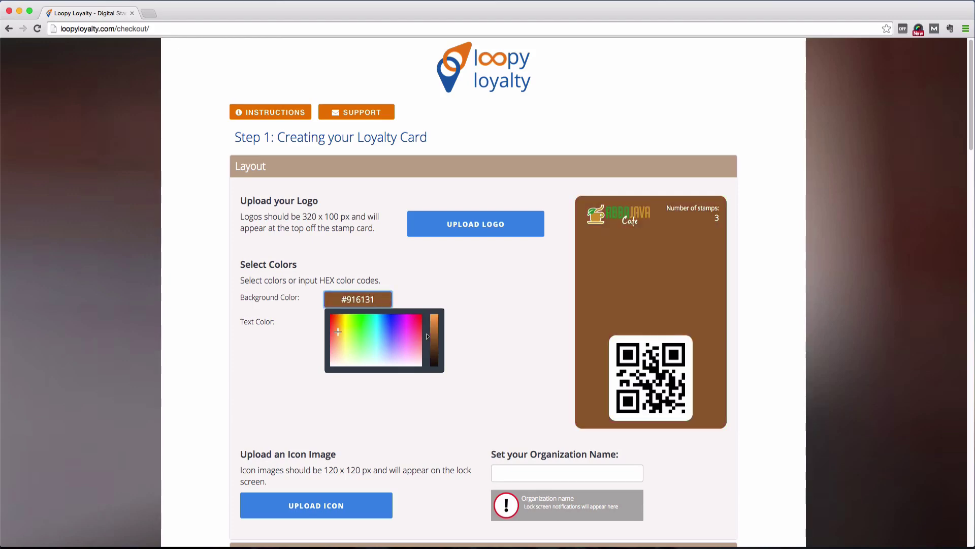
pyautogui.press('Tab')
pyautogui.moveTo(355, 356); pyautogui.dragTo(374, 368)
pyautogui.moveTo(378, 323); pyautogui.dragTo(348, 325)
# Step: Set the card text colour to white #ffffff
pyautogui.write('ffffff')
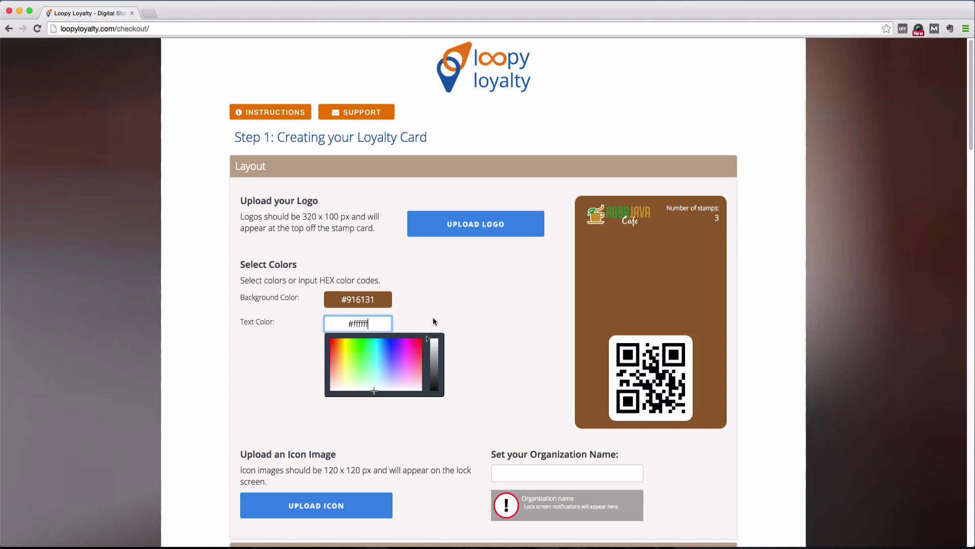
pyautogui.click(492, 347)
pyautogui.scroll(-2, 492, 345)
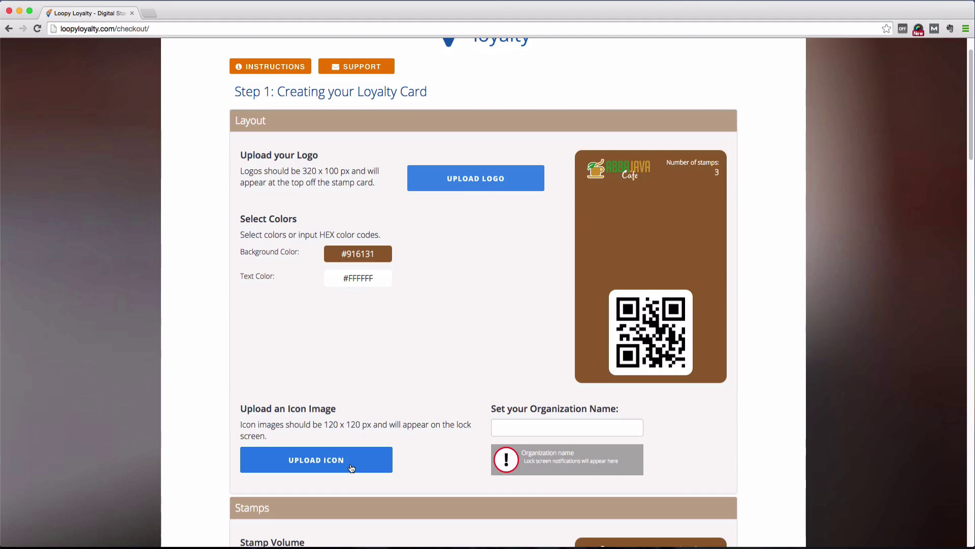
# Step: Upload abba-java-icon.png as the lock-screen icon and set the organization name to 'Abba Java'
pyautogui.click(351, 467)
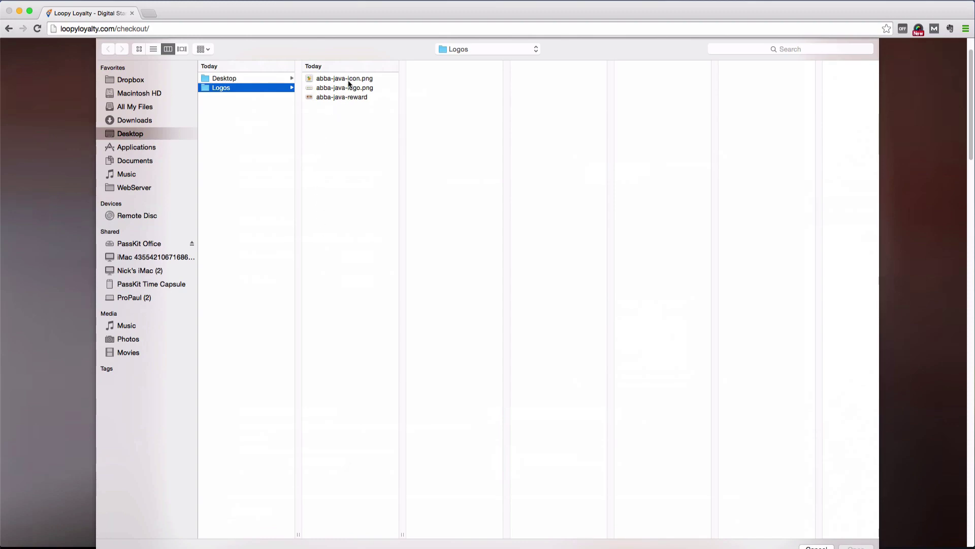
pyautogui.click(347, 79)
pyautogui.doubleClick(349, 81)
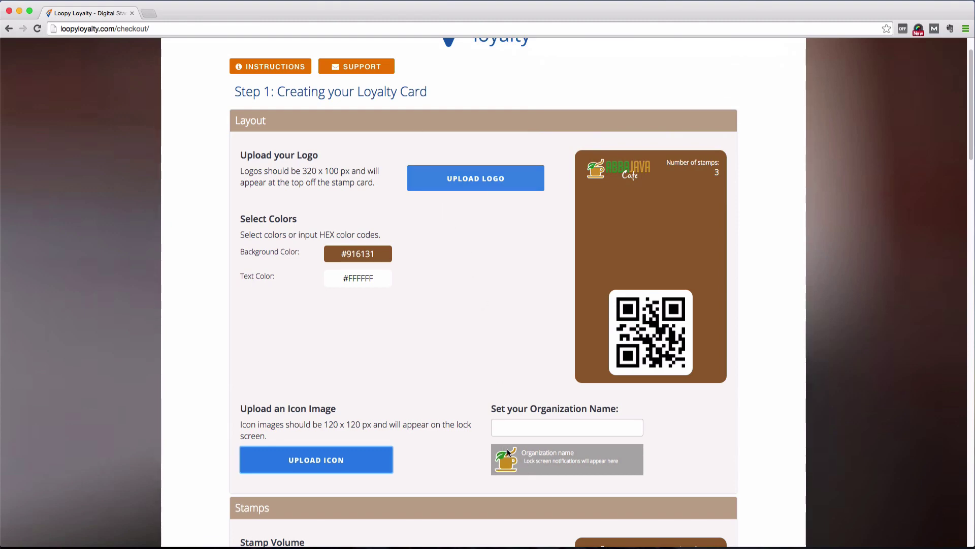
pyautogui.click(522, 428)
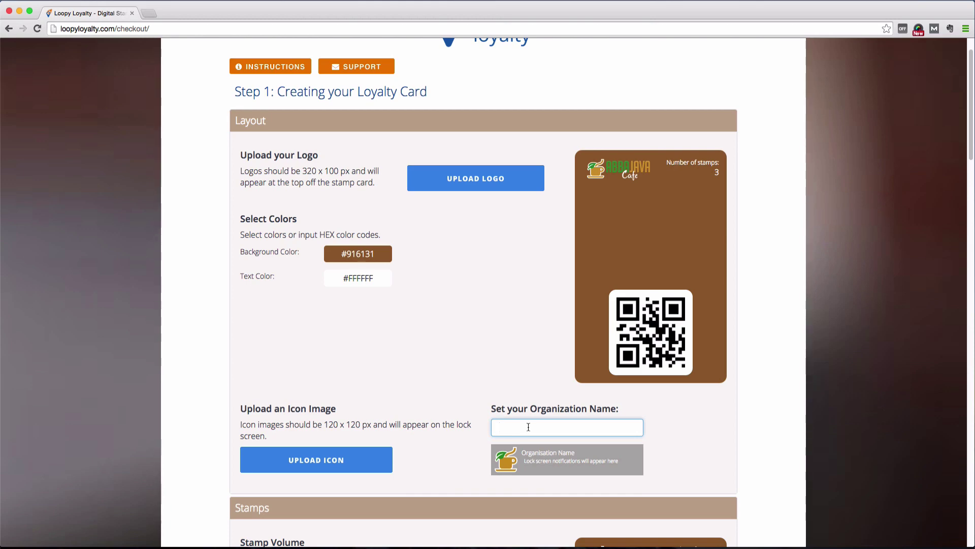
pyautogui.write('Abba Java')
# Step: Try 10 and 12 stamps on the card, then settle on 8 stamps
pyautogui.scroll(-6, 466, 243)
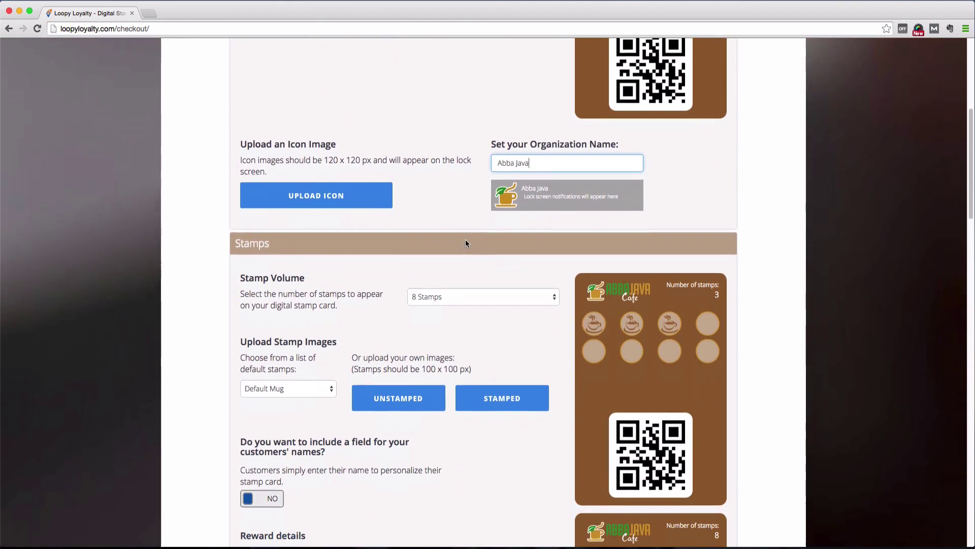
pyautogui.scroll(-3, 465, 244)
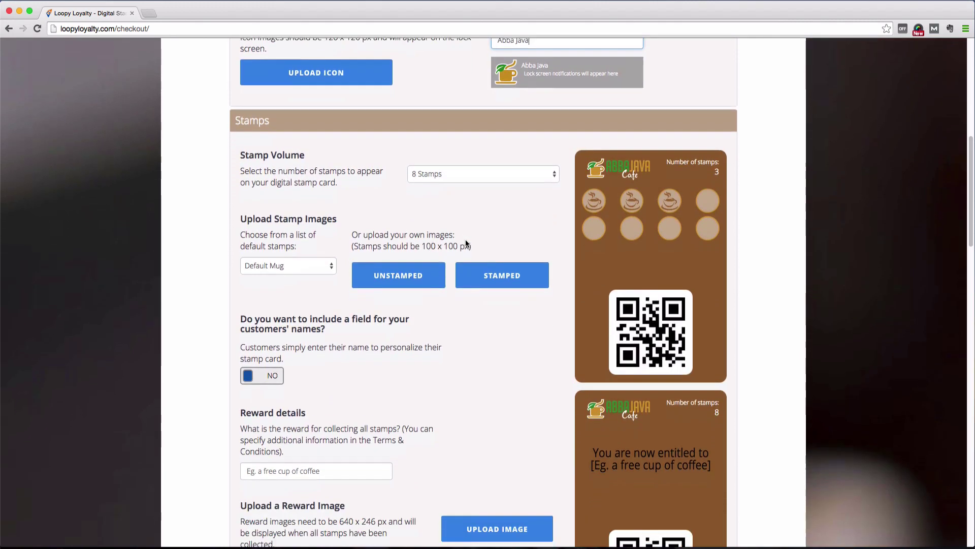
pyautogui.scroll(-1, 467, 244)
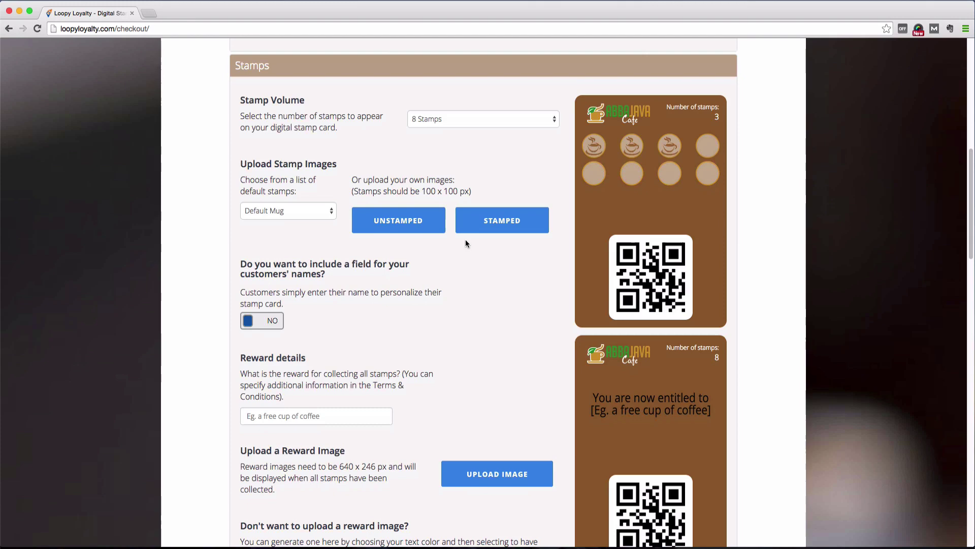
pyautogui.click(452, 115)
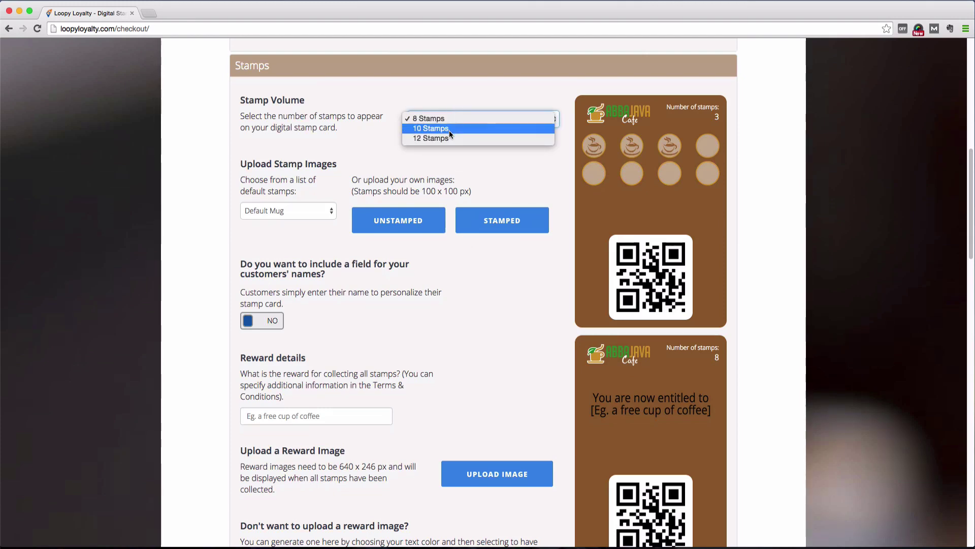
pyautogui.click(449, 129)
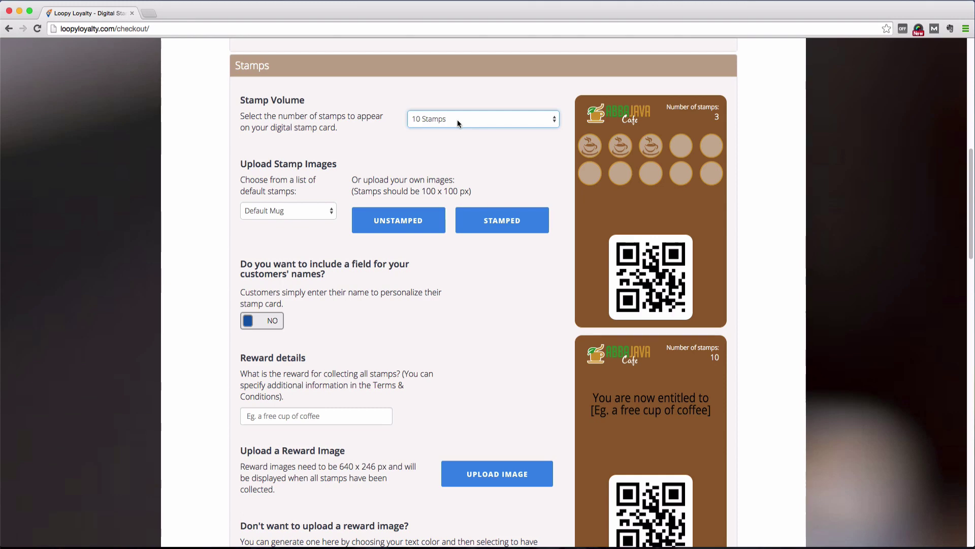
pyautogui.click(457, 120)
pyautogui.click(457, 128)
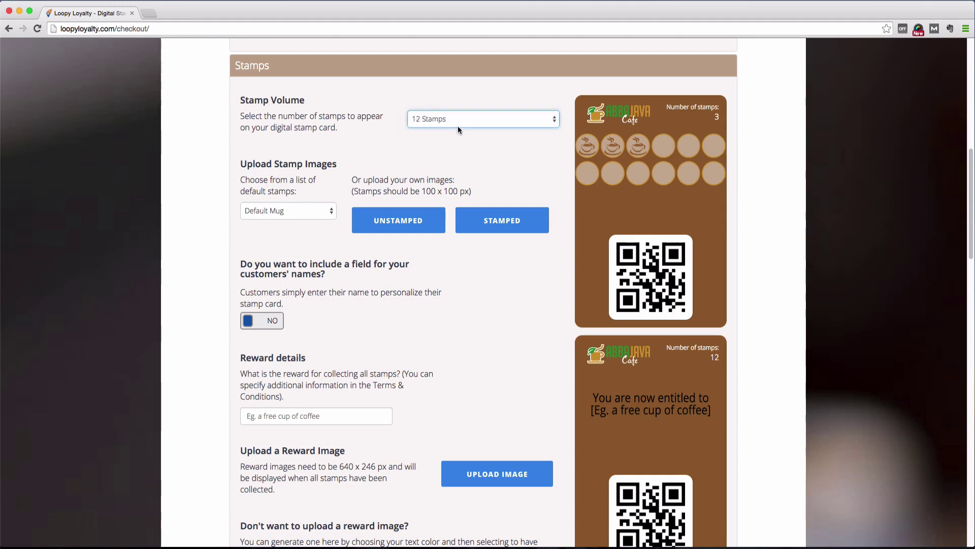
pyautogui.click(459, 125)
pyautogui.click(455, 101)
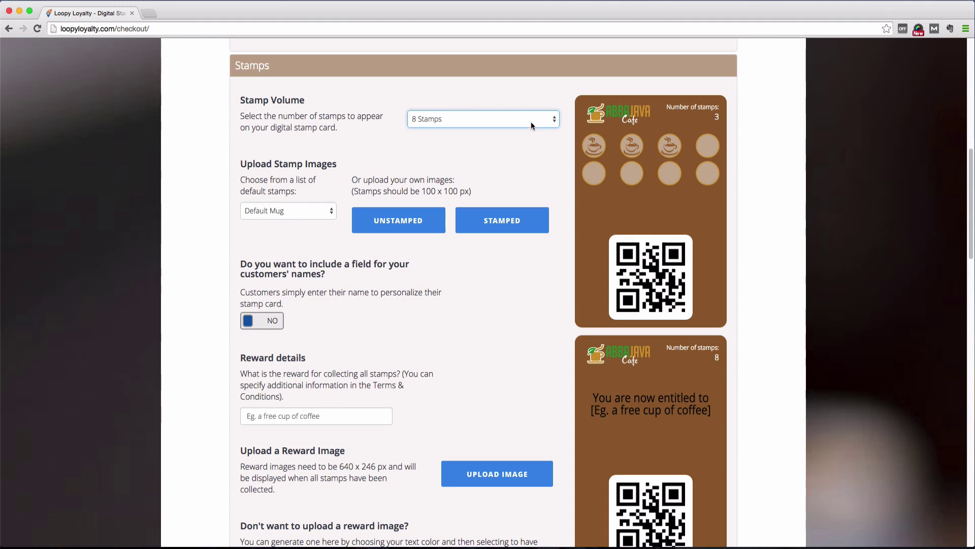
# Step: Try Orange Stamp and Yellow Stamp styles, then return to Default Mug stamps
pyautogui.click(329, 212)
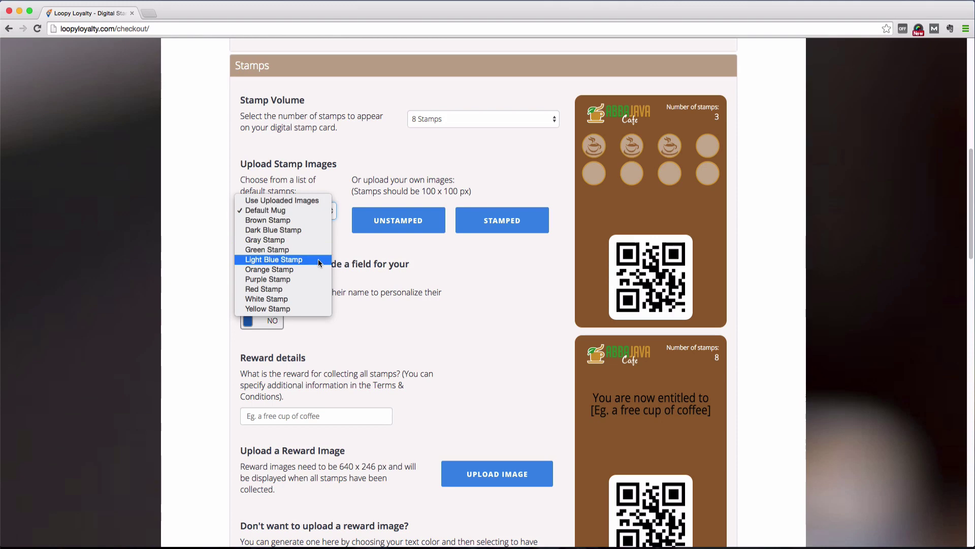
pyautogui.click(318, 269)
pyautogui.click(319, 211)
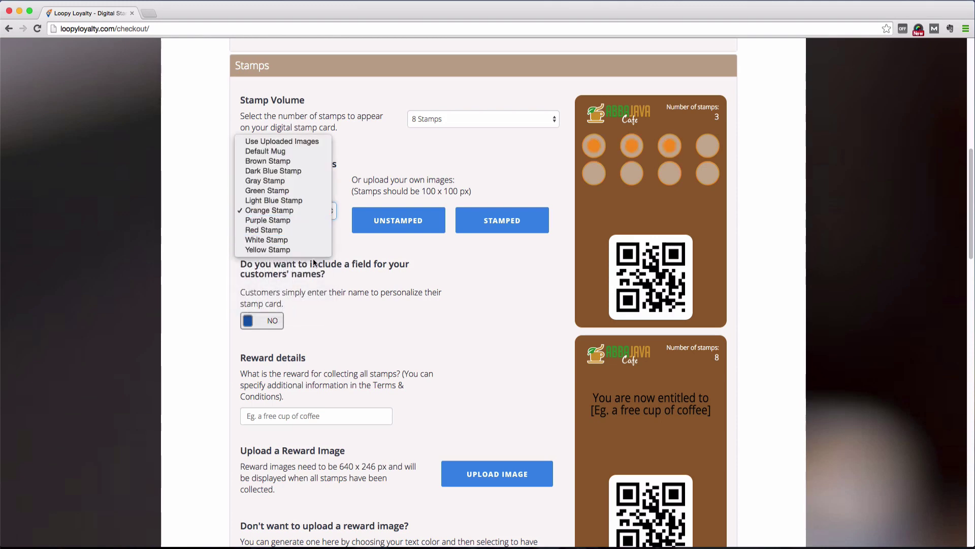
pyautogui.click(315, 252)
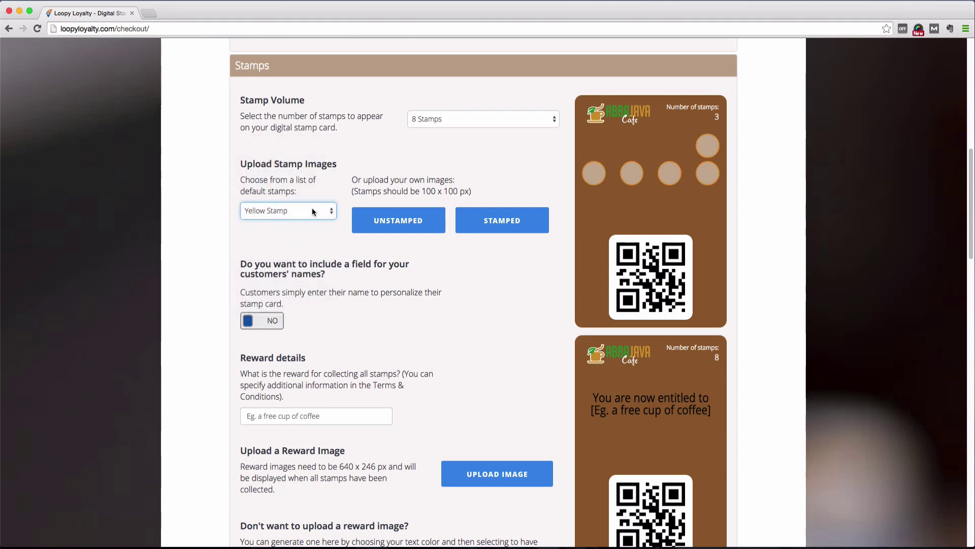
pyautogui.click(312, 213)
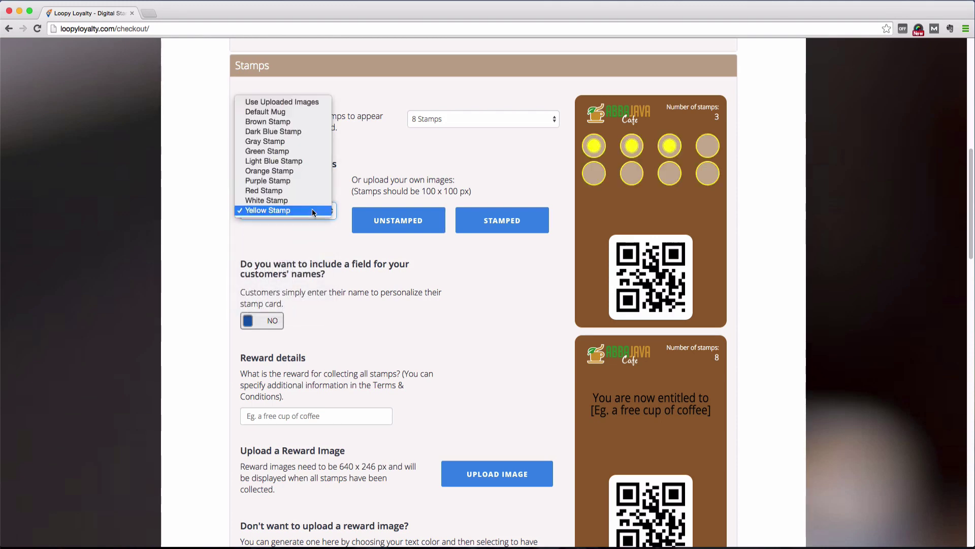
pyautogui.click(304, 112)
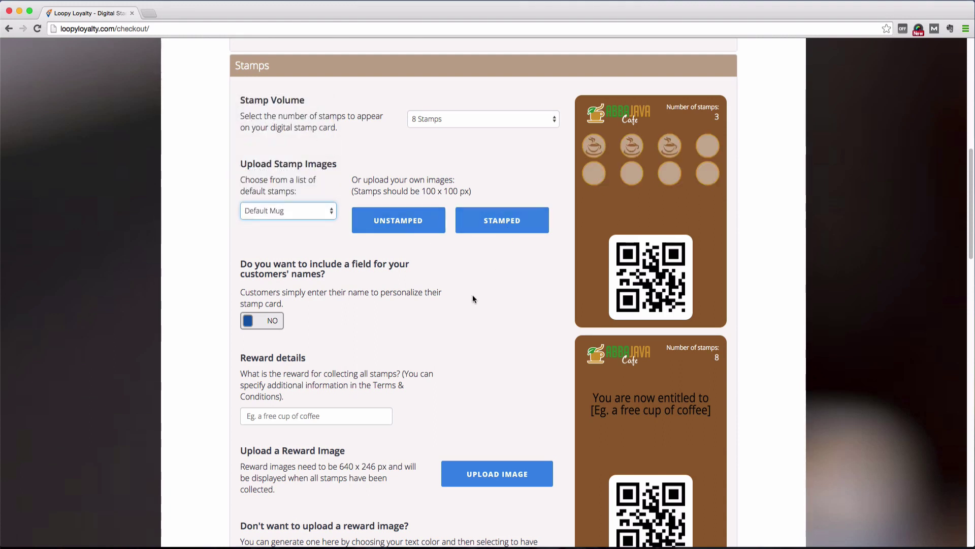
pyautogui.scroll(-1, 307, 267)
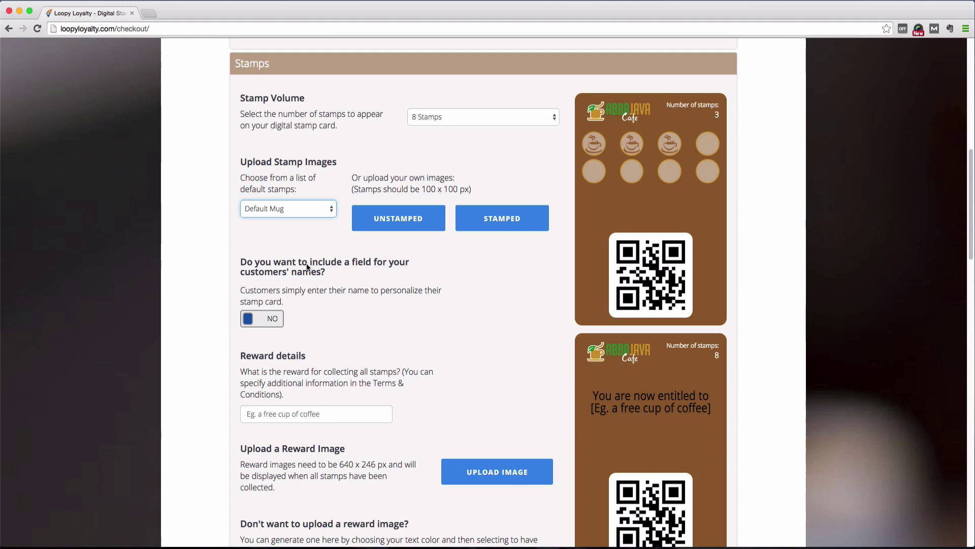
pyautogui.scroll(-1, 306, 263)
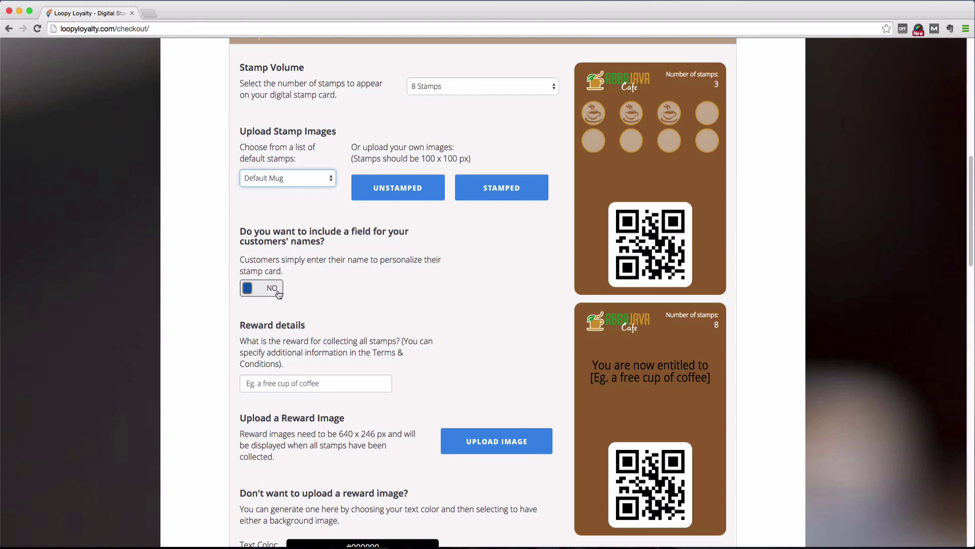
pyautogui.click(278, 292)
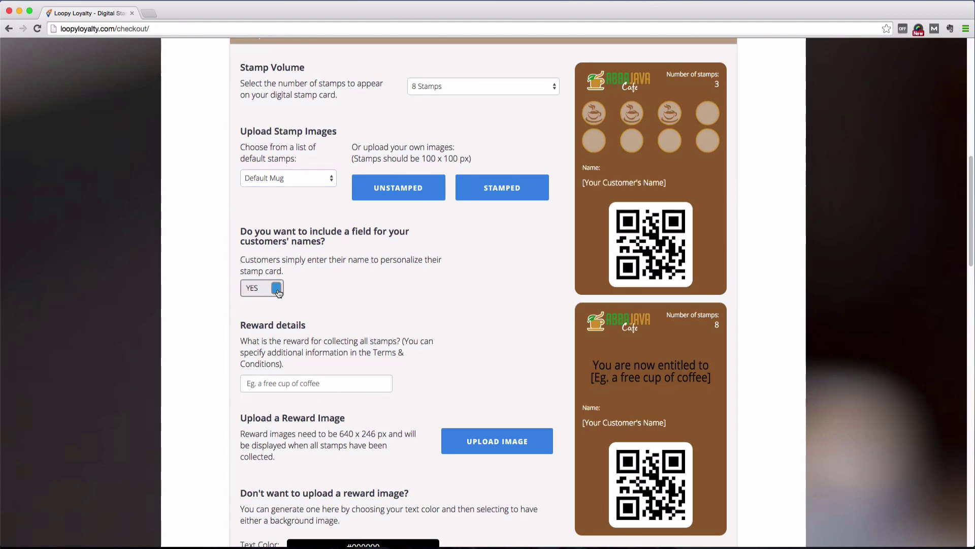
pyautogui.click(277, 292)
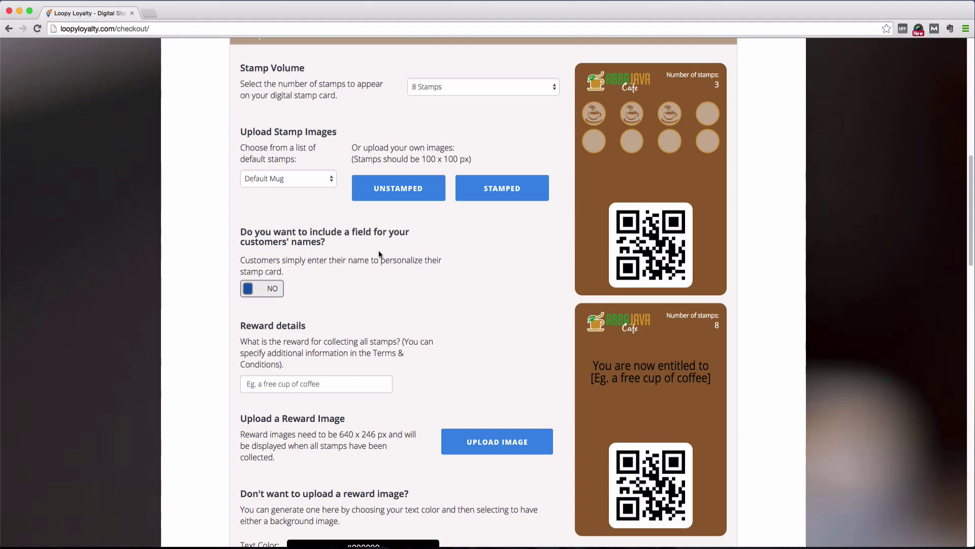
# Step: Enter 'a free latte!' as the reward details for the completed card
pyautogui.scroll(-5, 379, 251)
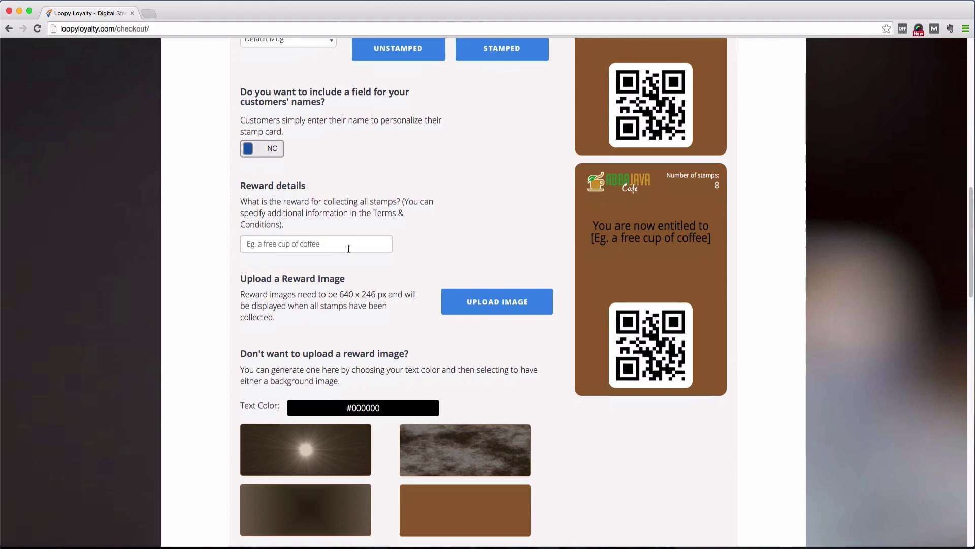
pyautogui.click(379, 250)
pyautogui.scroll(-1, 462, 209)
pyautogui.scroll(-1, 461, 209)
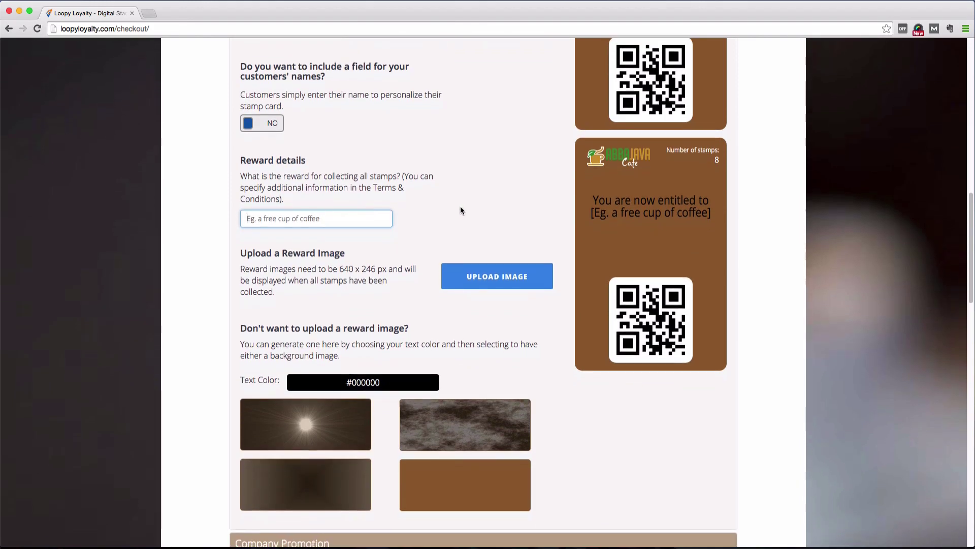
pyautogui.write('a free latte')
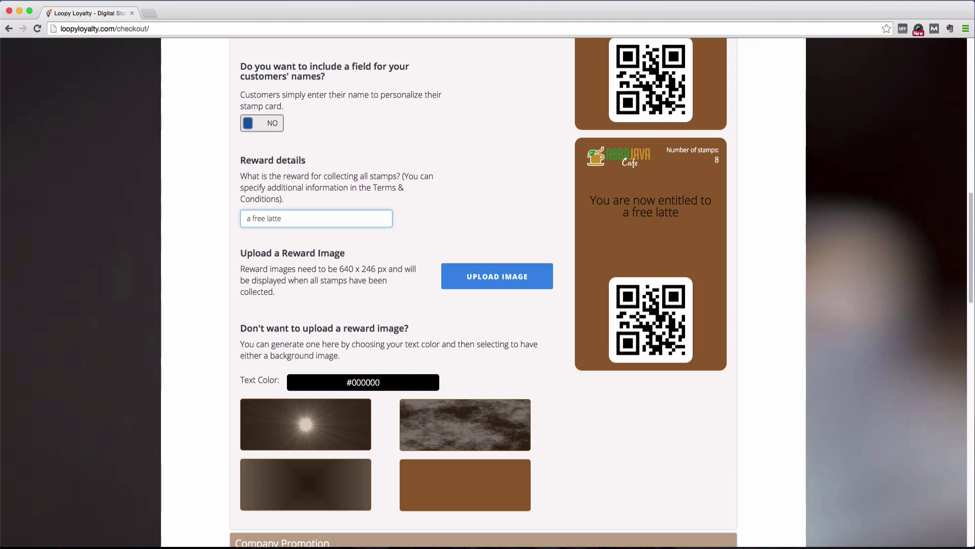
pyautogui.write('!')
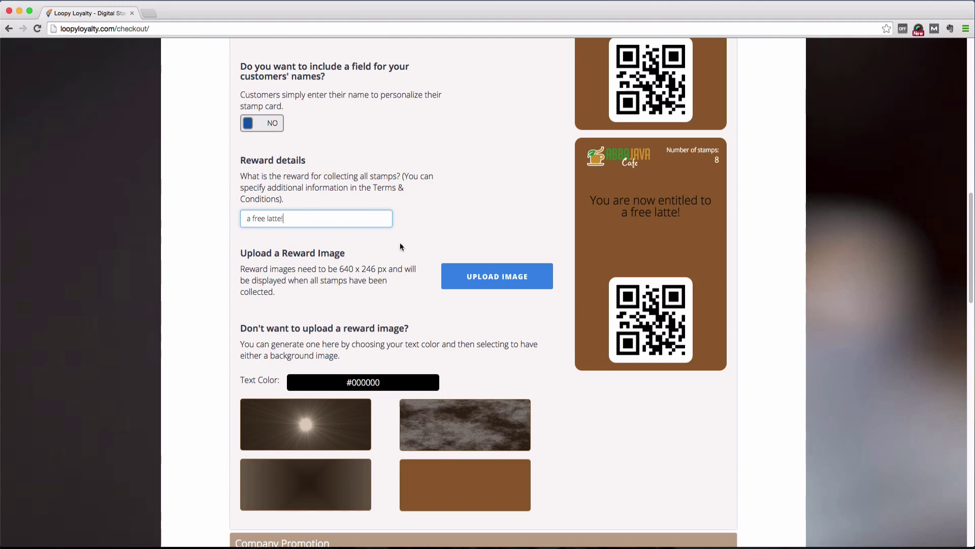
pyautogui.scroll(-2, 356, 263)
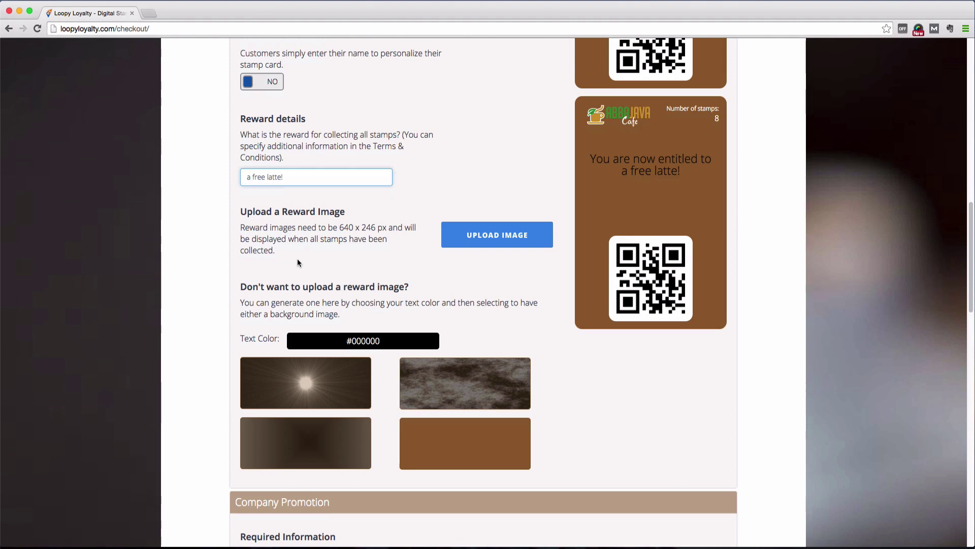
# Step: Make the reward text white #FFFFFF and try reward backgrounds, ending on plain brown
pyautogui.doubleClick(351, 336)
pyautogui.write('ffffff')
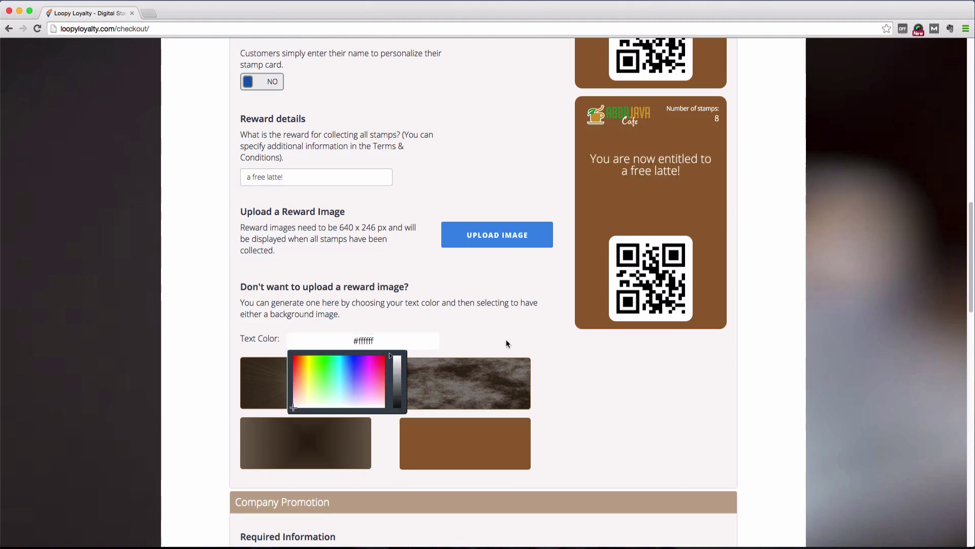
pyautogui.click(506, 344)
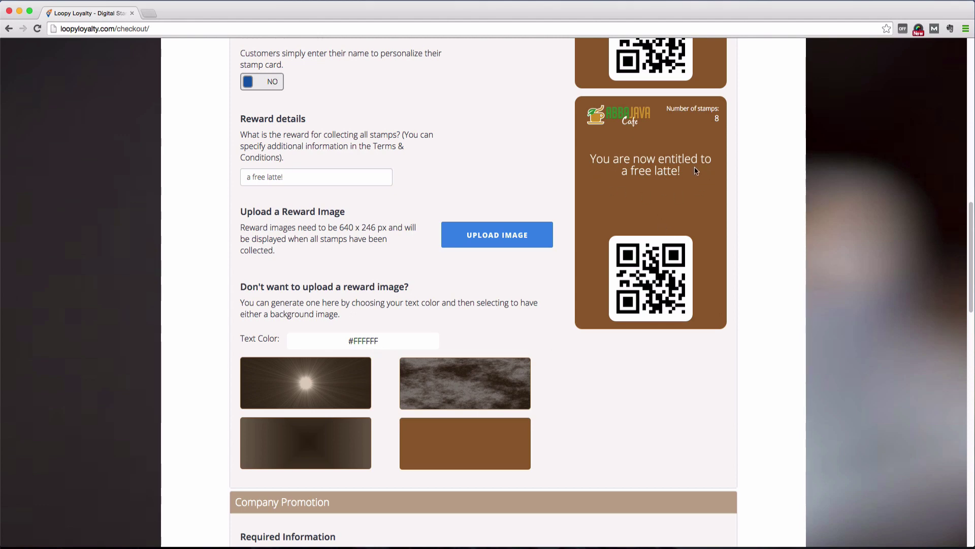
pyautogui.click(338, 394)
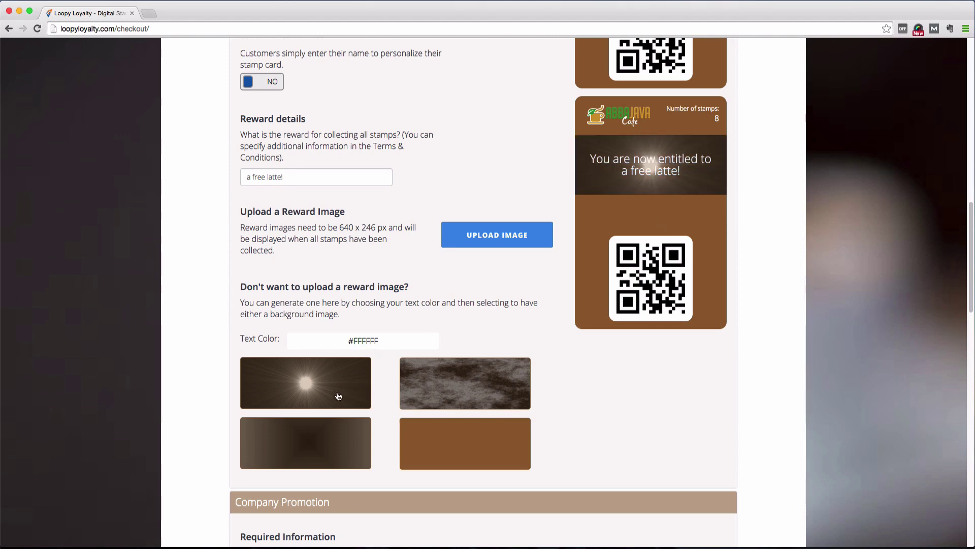
pyautogui.click(471, 394)
pyautogui.click(348, 450)
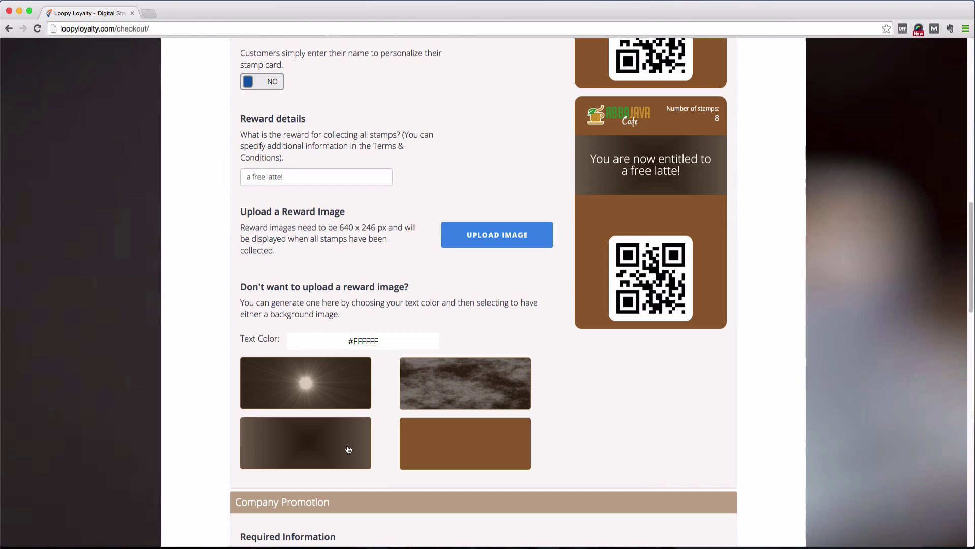
pyautogui.click(474, 453)
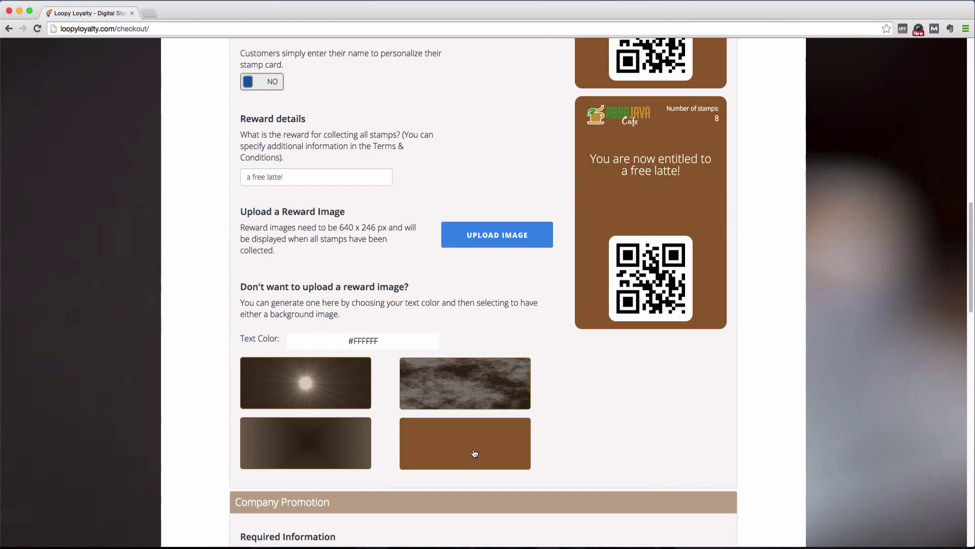
# Step: Upload the abba-java-reward image to the completed card
pyautogui.click(492, 240)
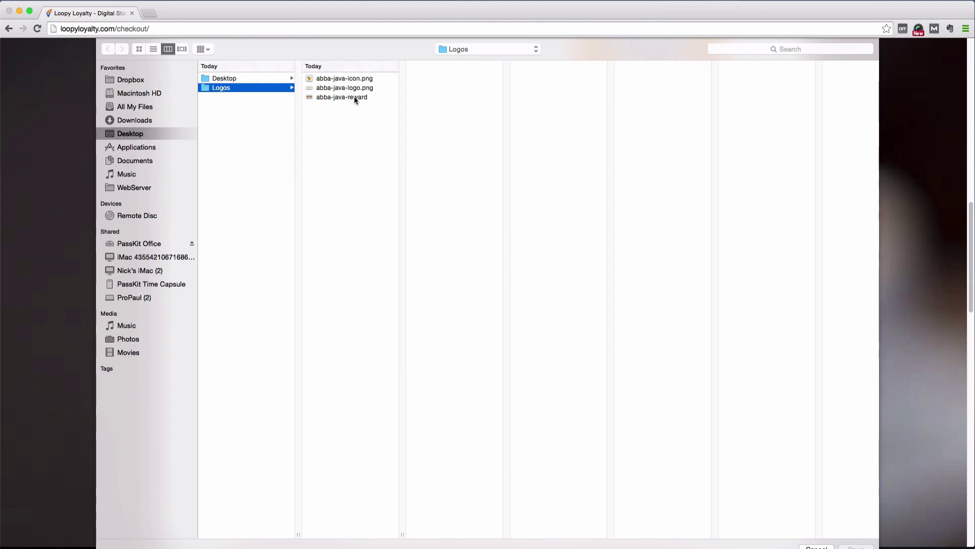
pyautogui.click(354, 97)
pyautogui.doubleClick(354, 97)
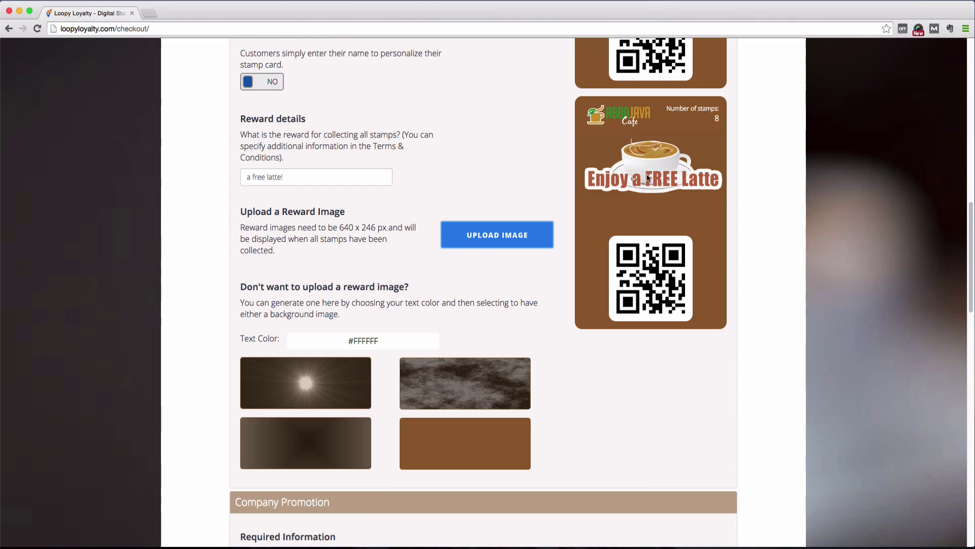
pyautogui.scroll(-3, 465, 161)
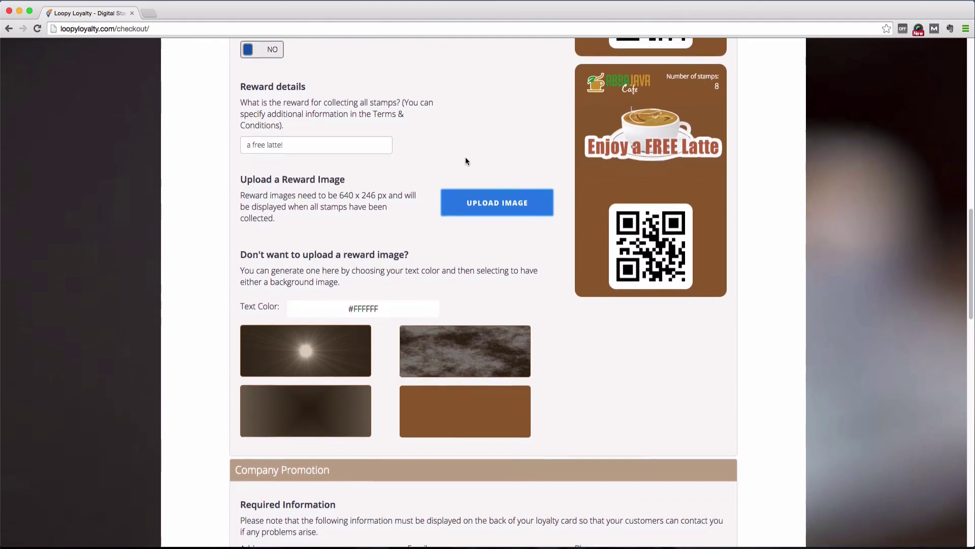
# Step: Enter the store's street address and the café's contact email on the card back
pyautogui.scroll(-6, 465, 161)
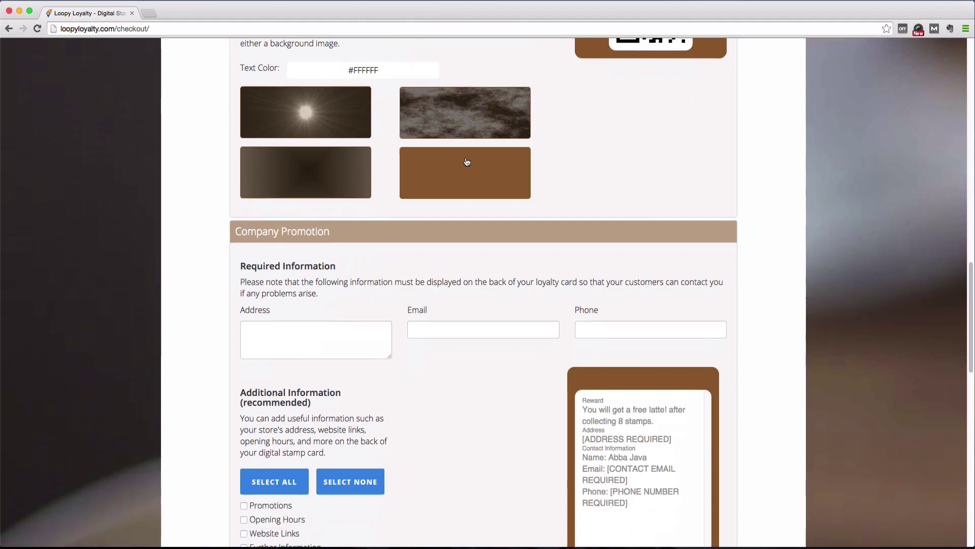
pyautogui.scroll(-2, 465, 161)
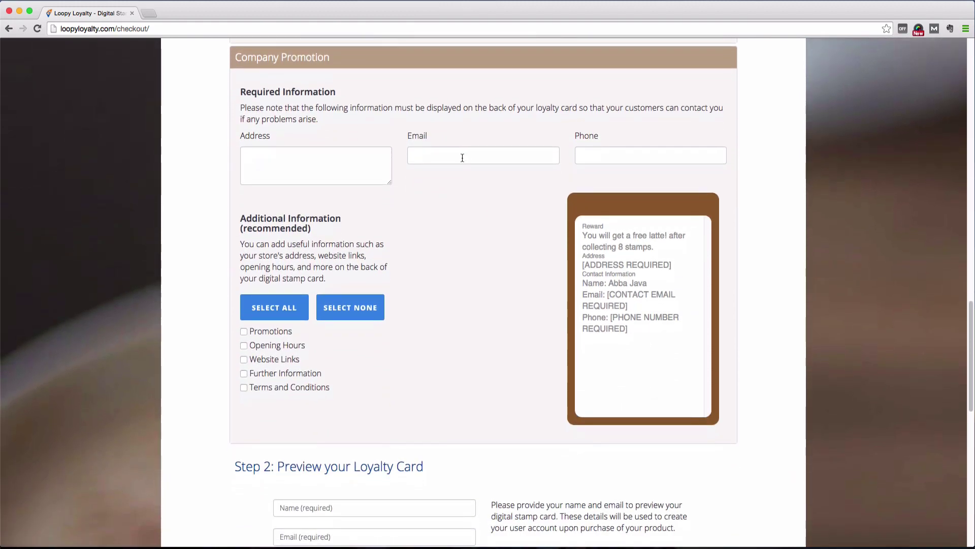
pyautogui.click(368, 159)
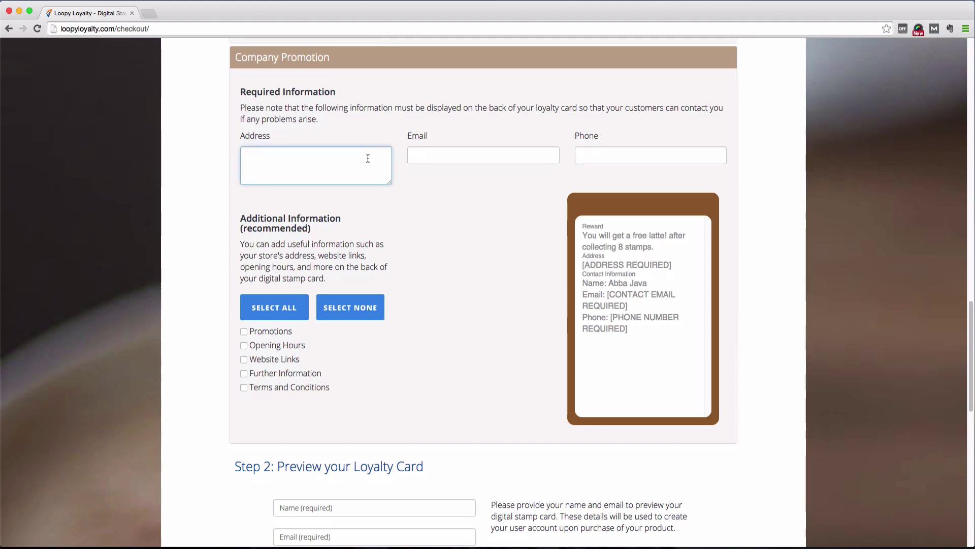
pyautogui.write('123 Abba Java Lane')
pyautogui.click(483, 155)
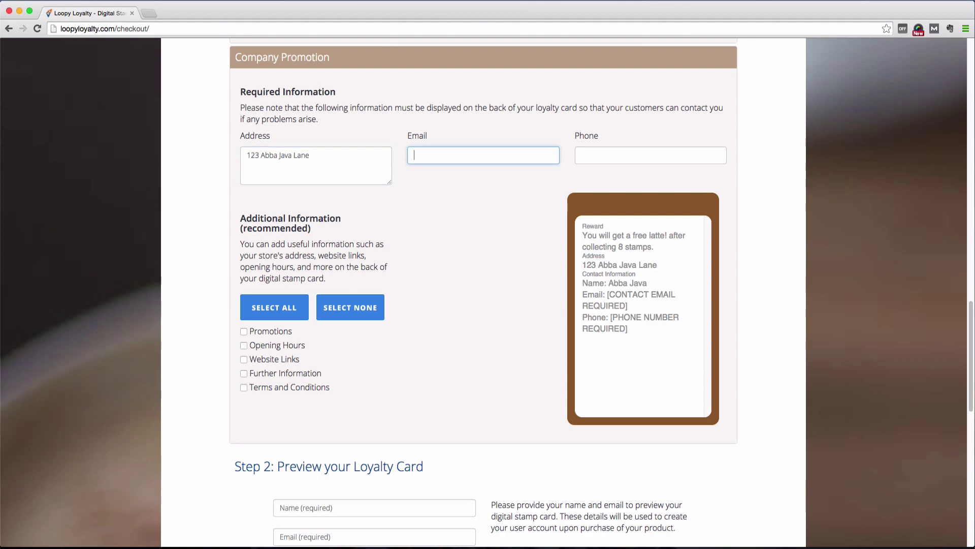
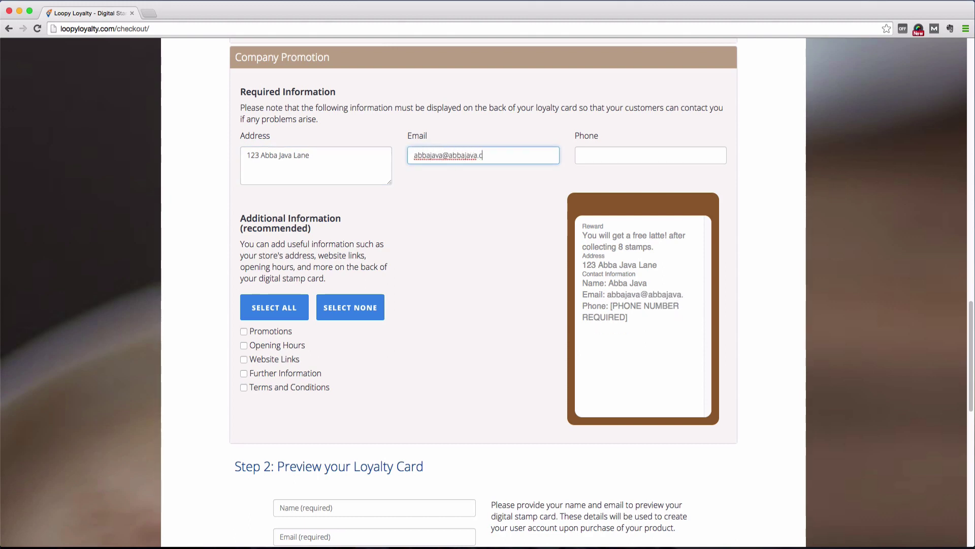
pyautogui.press('Tab')
# Step: Enter the café's phone number
pyautogui.write('123-4567')
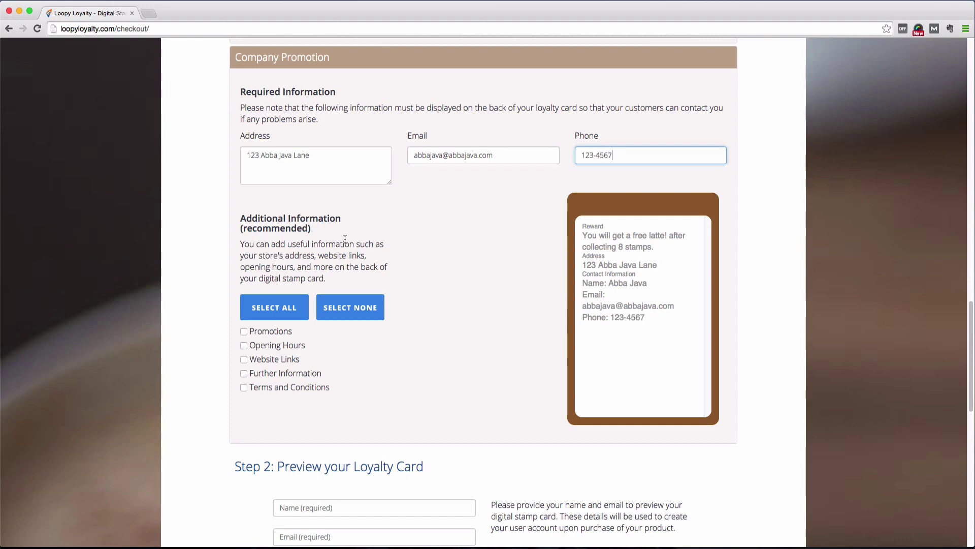
pyautogui.scroll(-1, 345, 238)
pyautogui.scroll(-1, 346, 239)
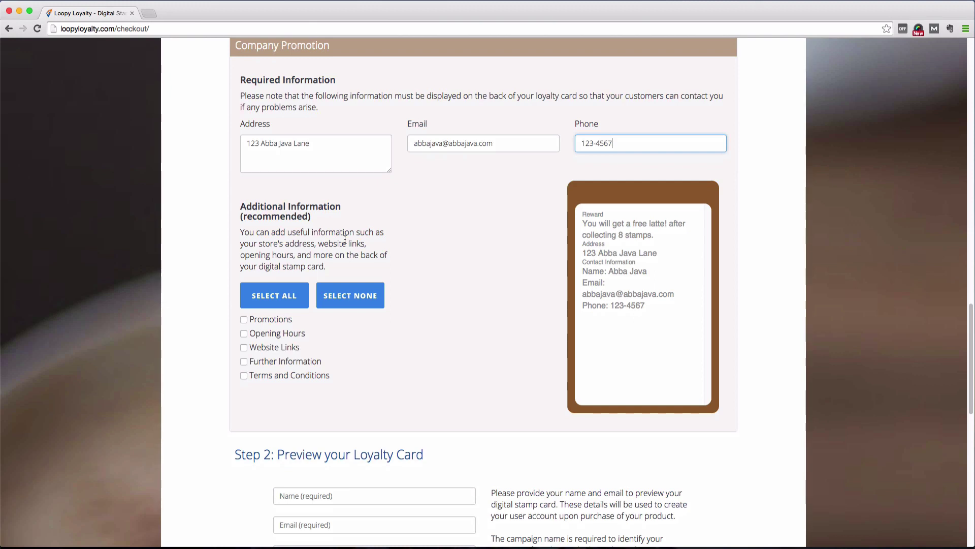
# Step: Include only Promotions, Opening Hours, Website Links and Terms as additional card-back information
pyautogui.click(300, 296)
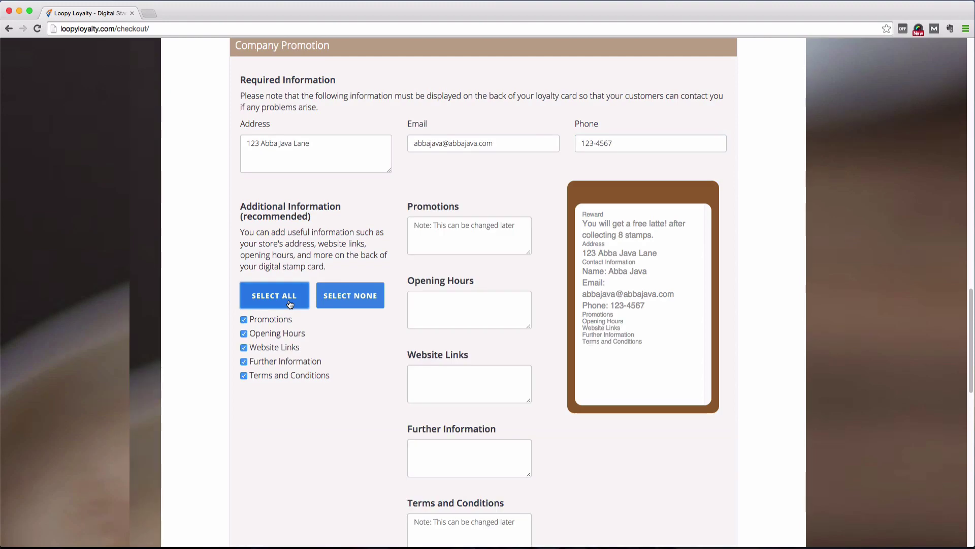
pyautogui.scroll(-3, 482, 266)
pyautogui.click(363, 246)
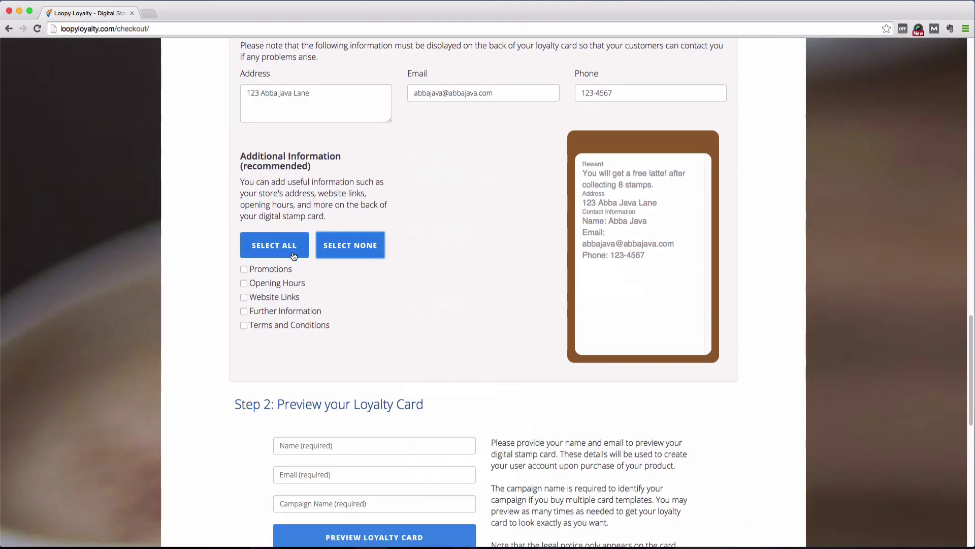
pyautogui.click(266, 269)
pyautogui.click(266, 283)
pyautogui.click(269, 296)
pyautogui.click(276, 323)
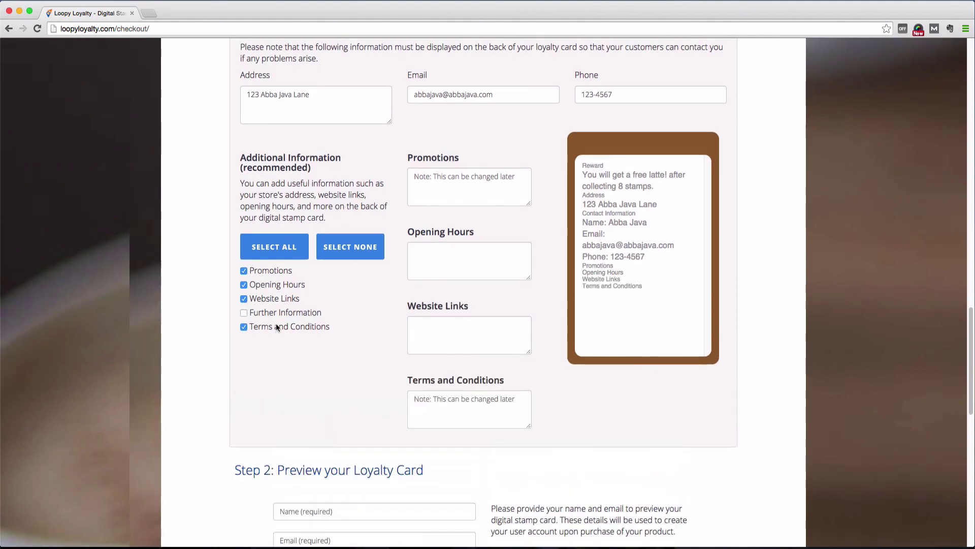
# Step: Add the promotion '2-for-1 specials on all drinks today!' and hours Monday-Friday 7am-10pm, Saturday-Sunday 8am-10pm
pyautogui.click(479, 192)
pyautogui.write('2-for-1 specials on all drinks today!')
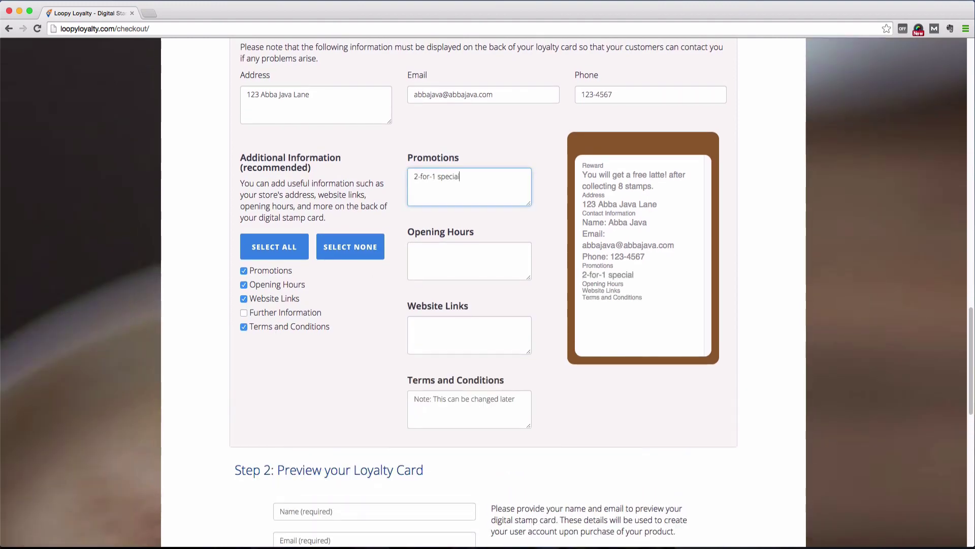
pyautogui.click(469, 260)
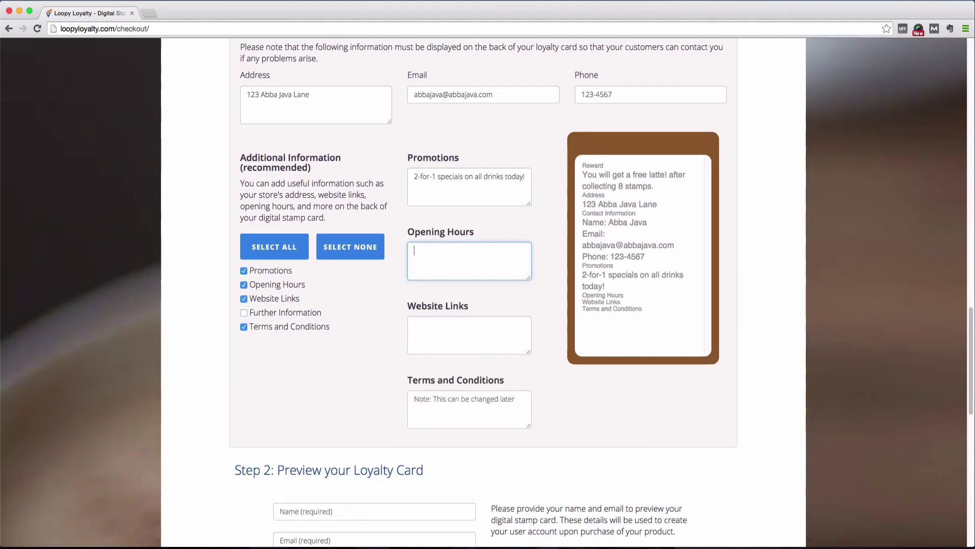
pyautogui.write('Monday-Friday')
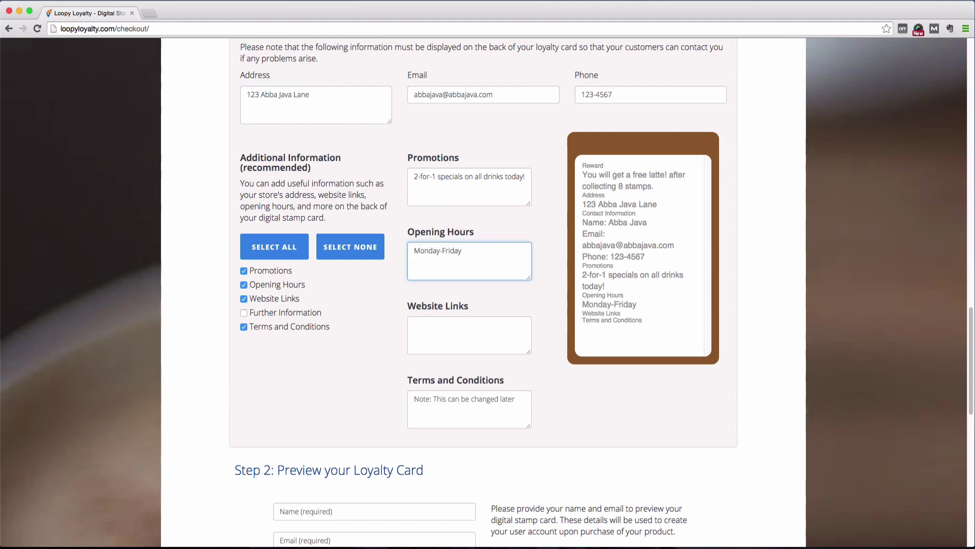
pyautogui.write(': 7am-10pm')
pyautogui.press('Return')
pyautogui.write('Sat')
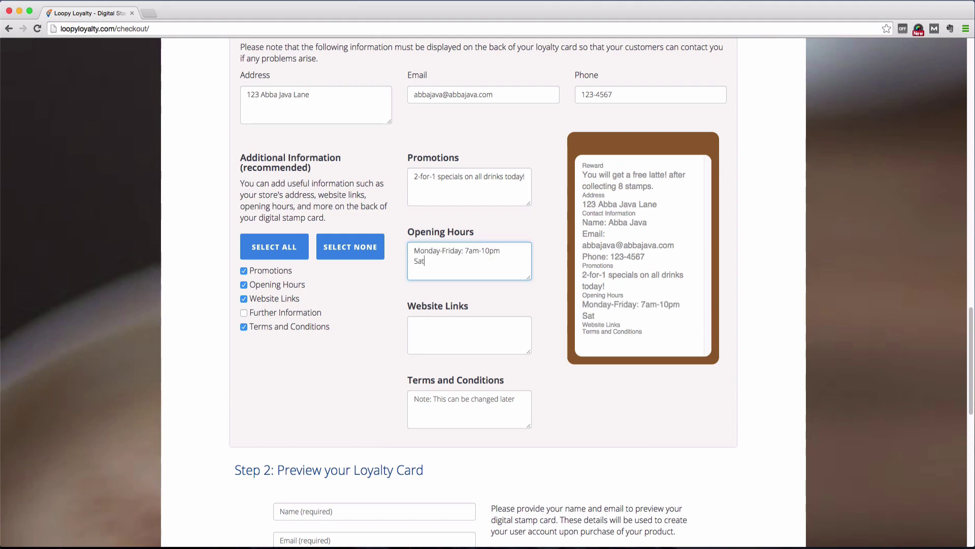
pyautogui.write('urday-Sunday: 8am-10pm')
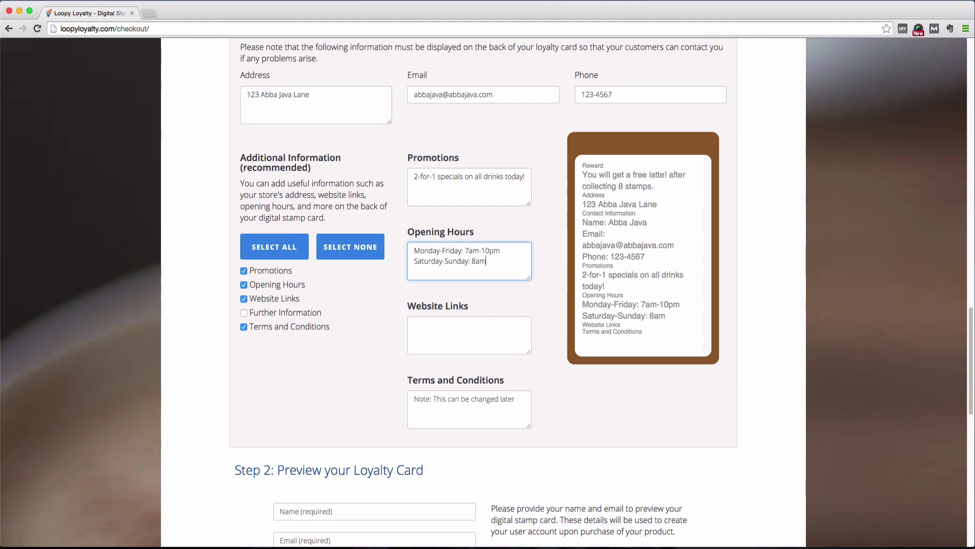
pyautogui.scroll(-1, 487, 292)
pyautogui.click(469, 330)
pyautogui.write('www.abbajava.com')
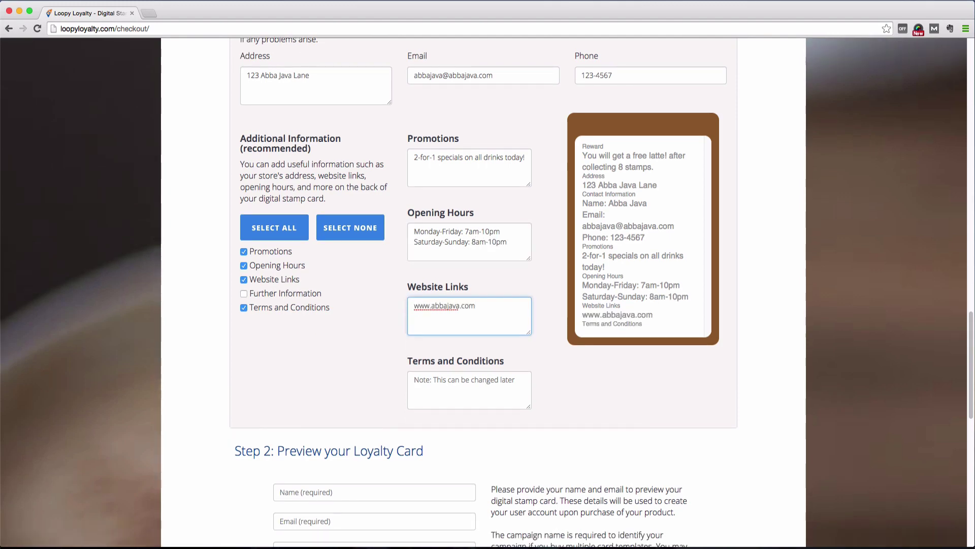
pyautogui.press('Tab')
pyautogui.scroll(-5, 571, 218)
pyautogui.scroll(-4, 571, 217)
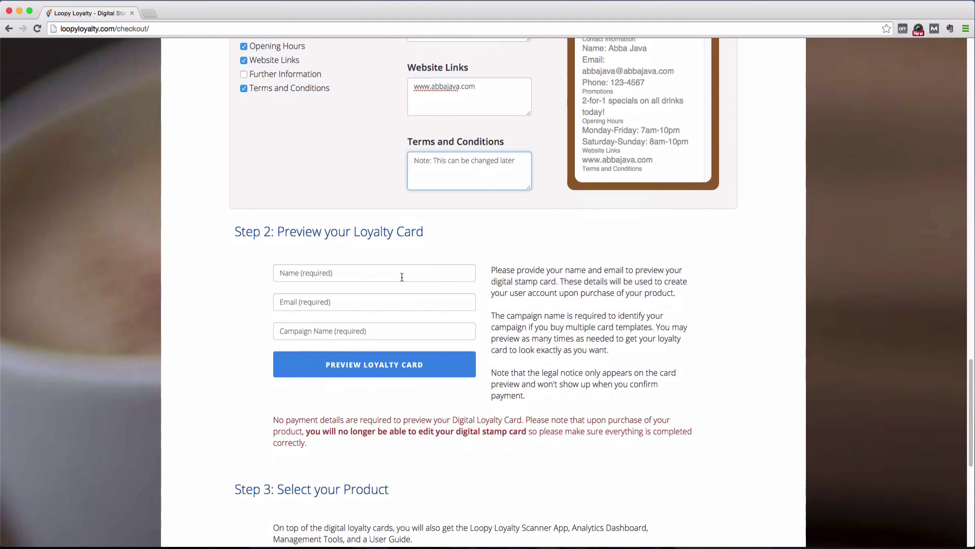
# Step: Enter the preview contact's name and email, and the campaign name 'Abba Java Latte Special'
pyautogui.click(463, 274)
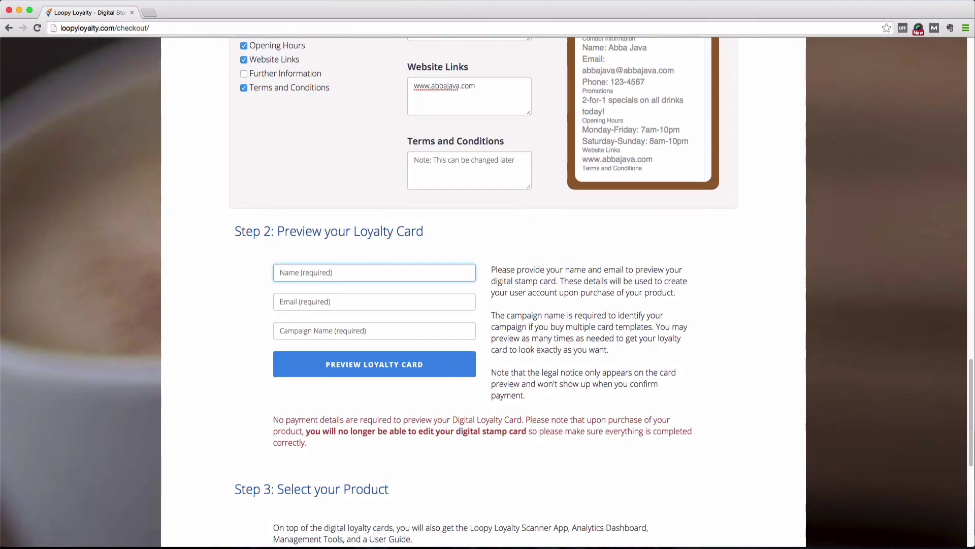
pyautogui.write('Wendy')
pyautogui.press('Tab')
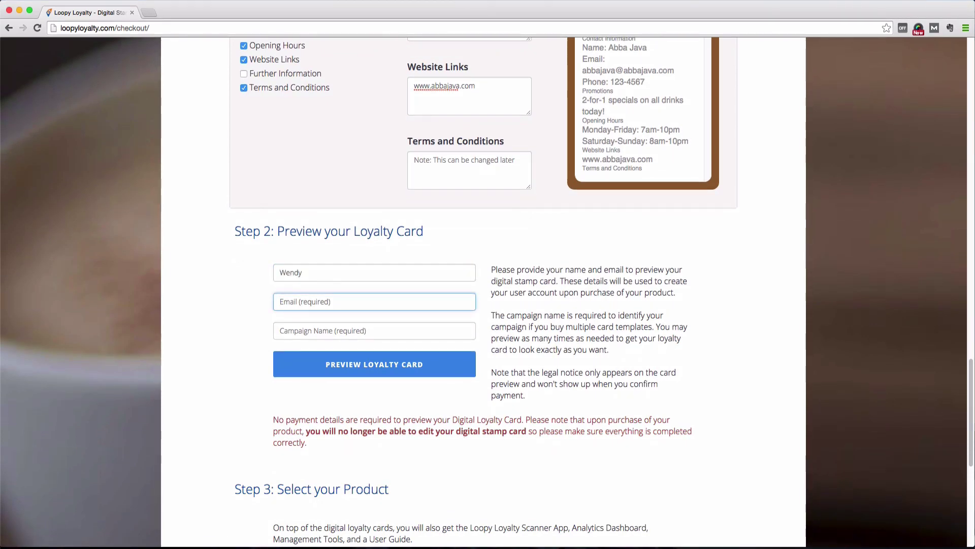
pyautogui.press('Tab')
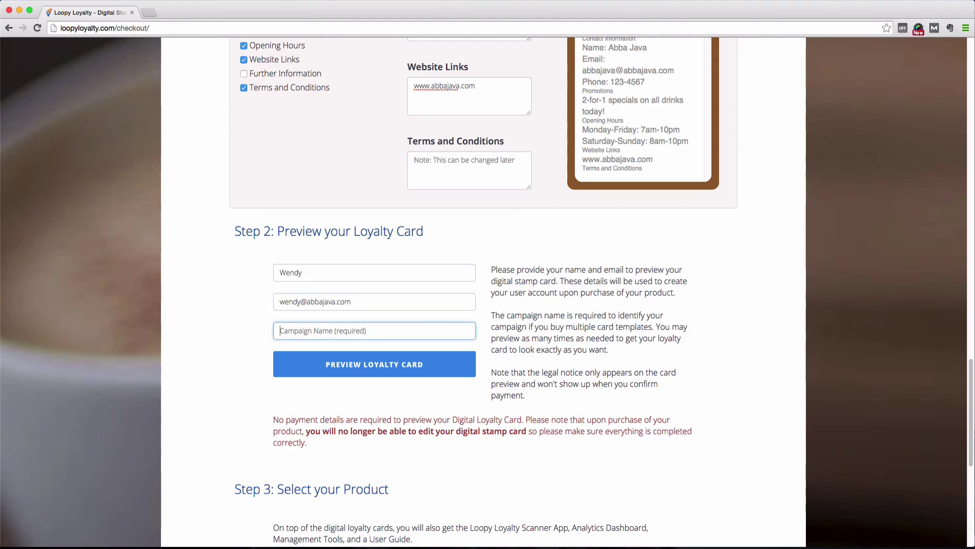
pyautogui.write('Abba Ja')
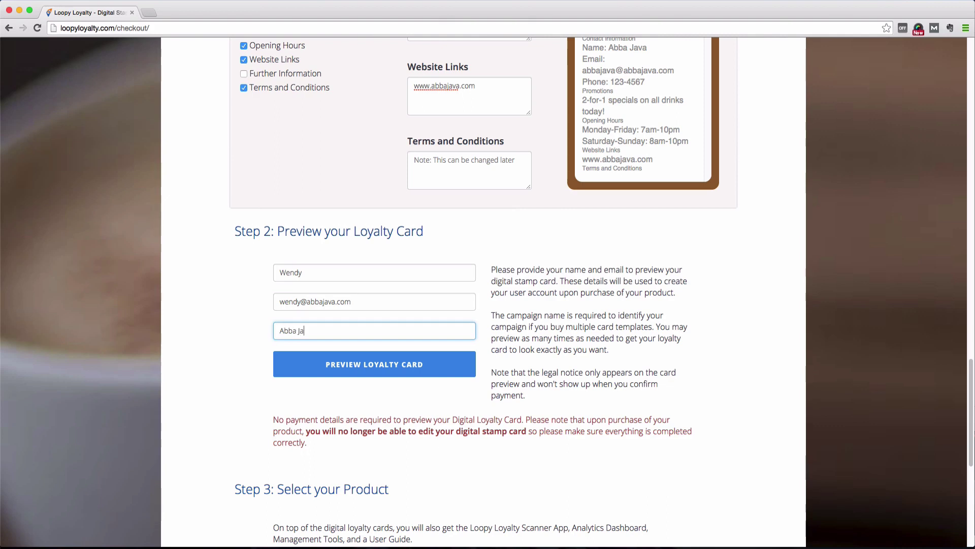
pyautogui.write('va Latte Special')
# Step: Generate the loyalty card preview, then go back to the Loopy Loyalty checkout tab
pyautogui.click(418, 373)
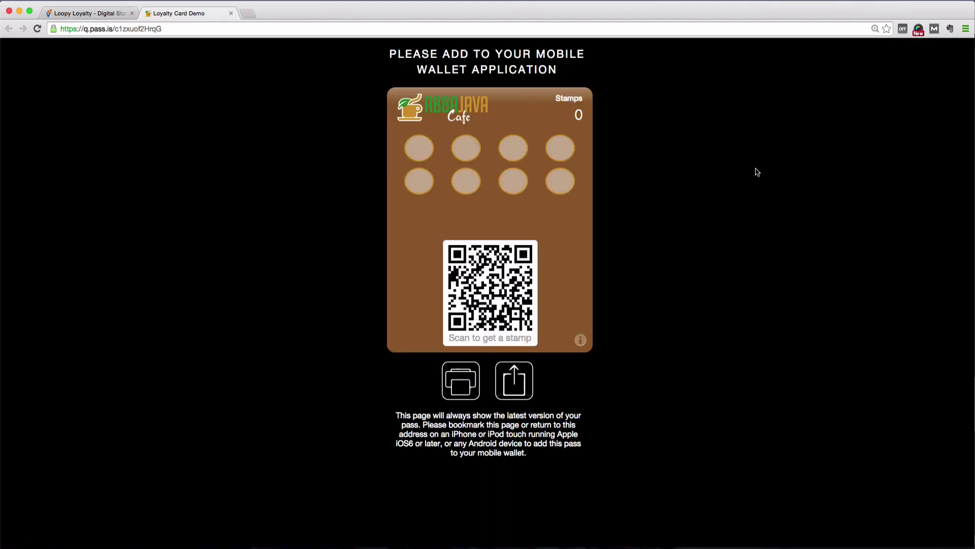
pyautogui.click(99, 14)
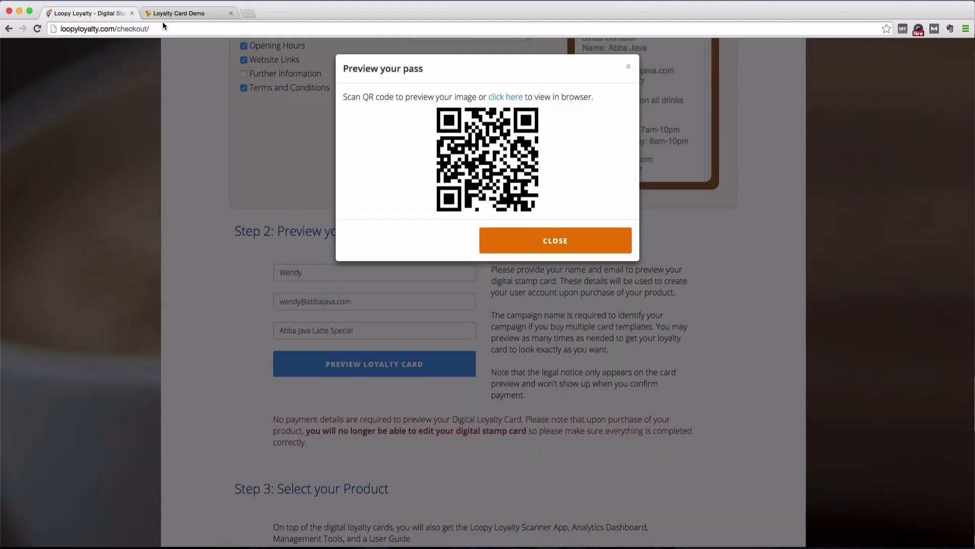
# Step: Dismiss the QR preview and pick the 250 Cards - $25 USD package, making the total $224
pyautogui.click(550, 237)
pyautogui.scroll(-3, 550, 238)
pyautogui.scroll(-4, 550, 238)
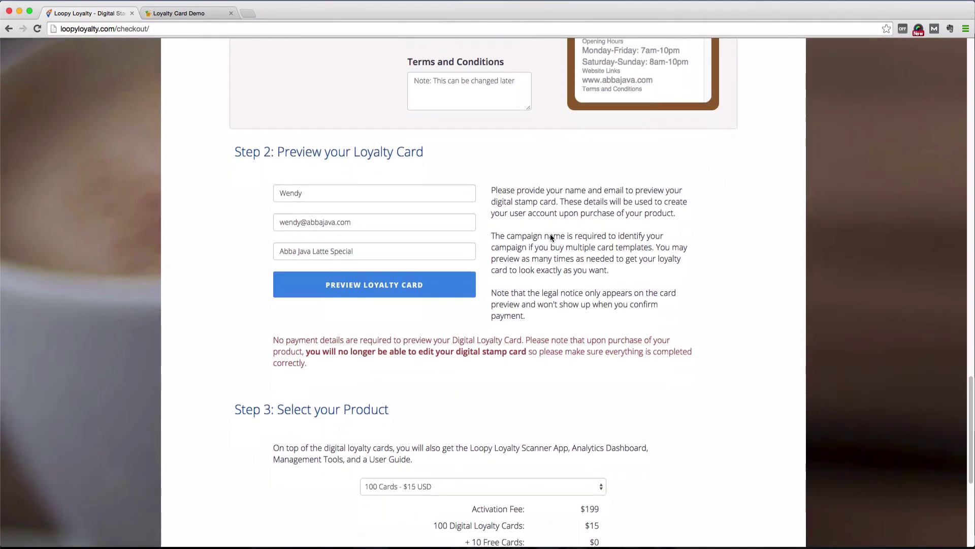
pyautogui.scroll(-5, 550, 234)
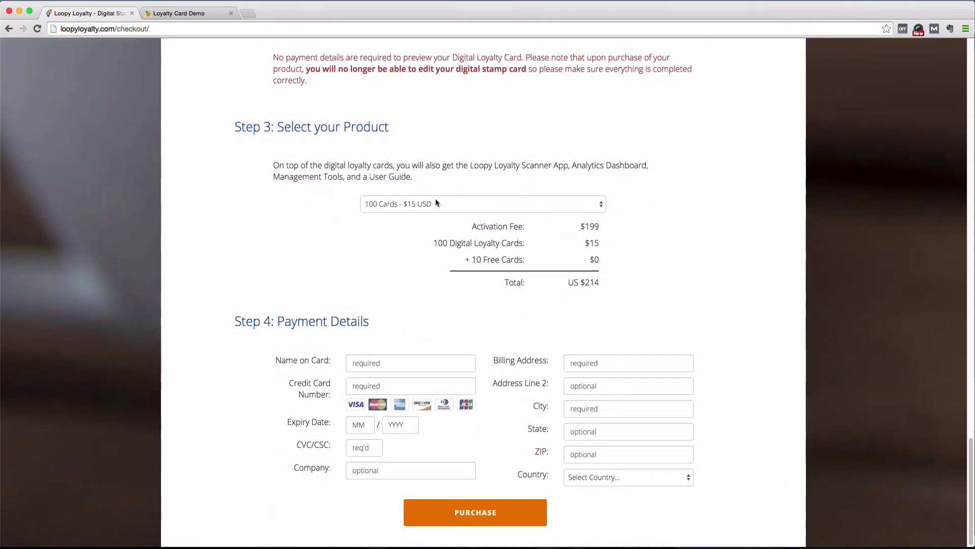
pyautogui.click(604, 206)
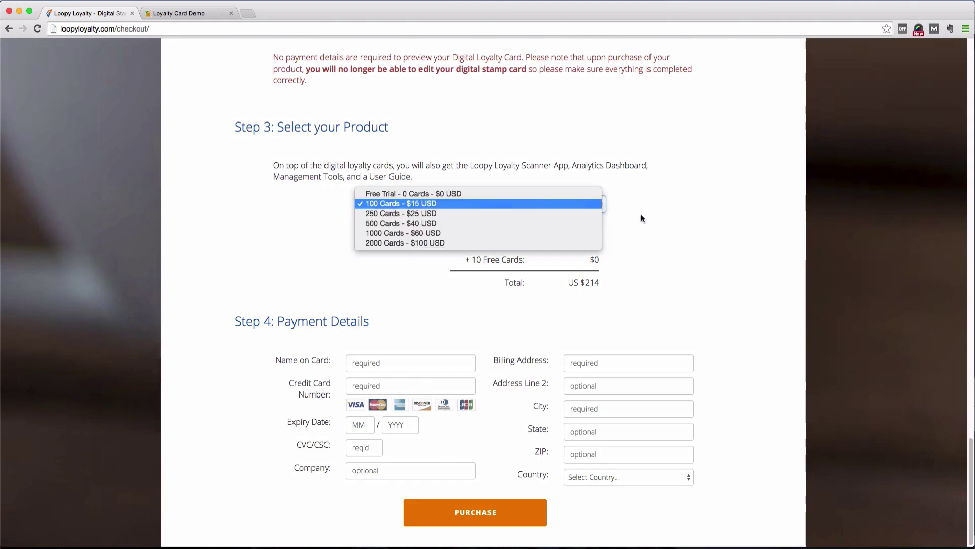
pyautogui.click(572, 216)
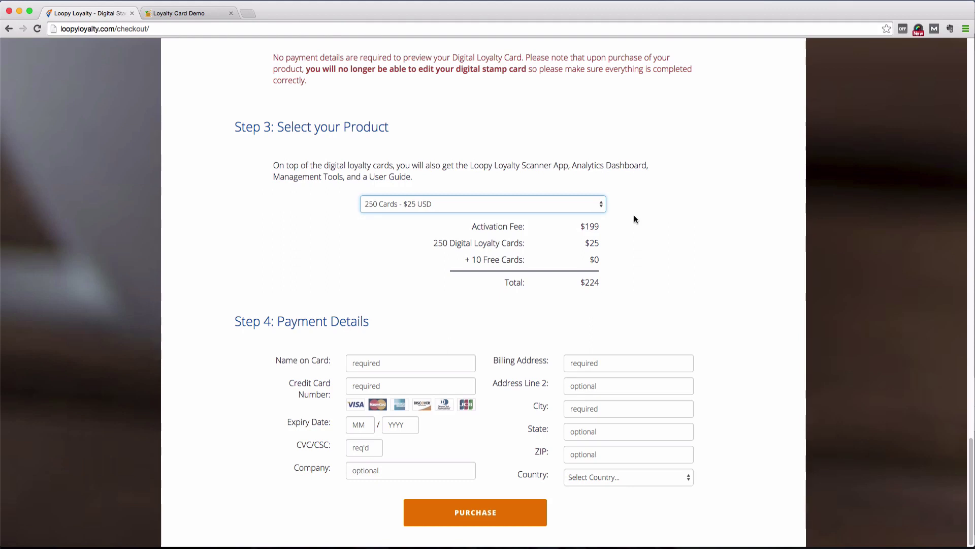